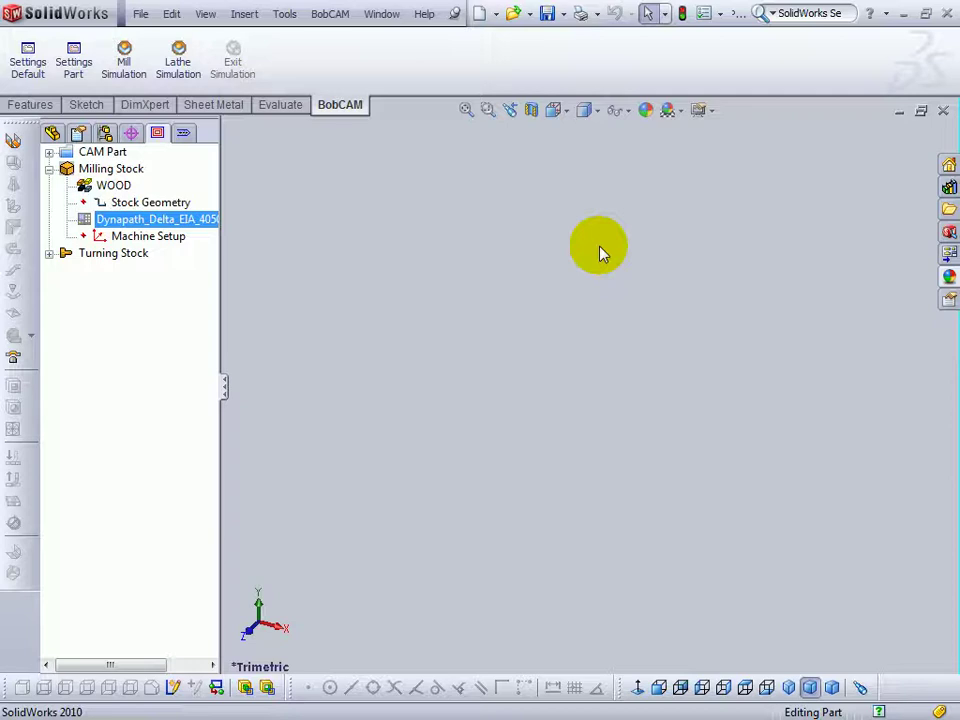
# - Expand CAM Part and reach the Milling Tools Default > Cutting Conditions menu entry
pyautogui.click(48, 153)
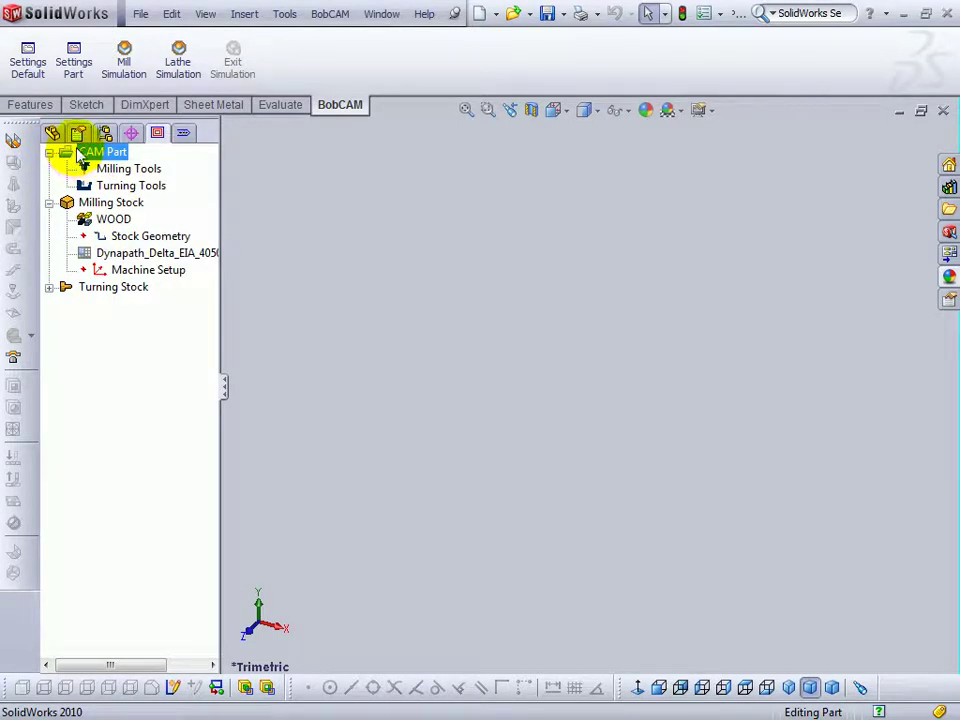
pyautogui.click(133, 170)
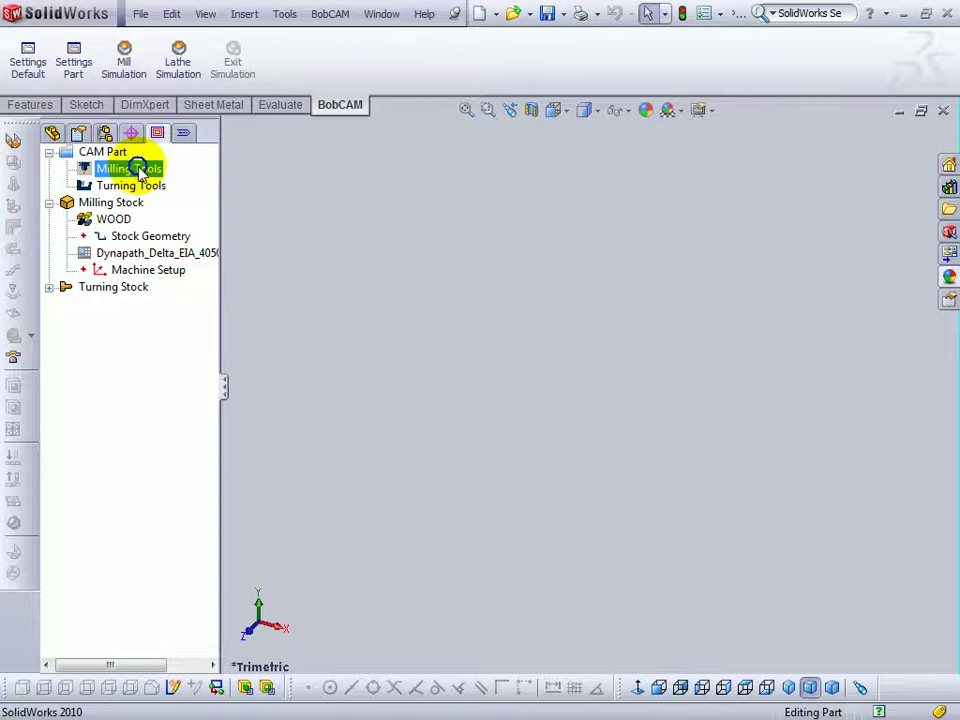
pyautogui.rightClick(139, 171)
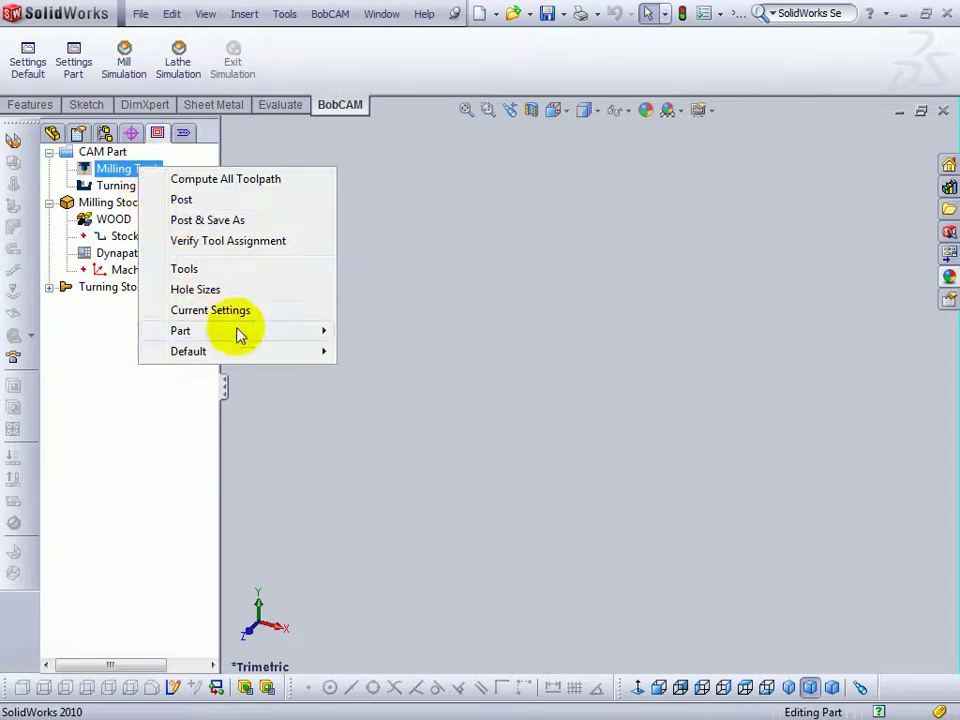
pyautogui.moveTo(260, 358)
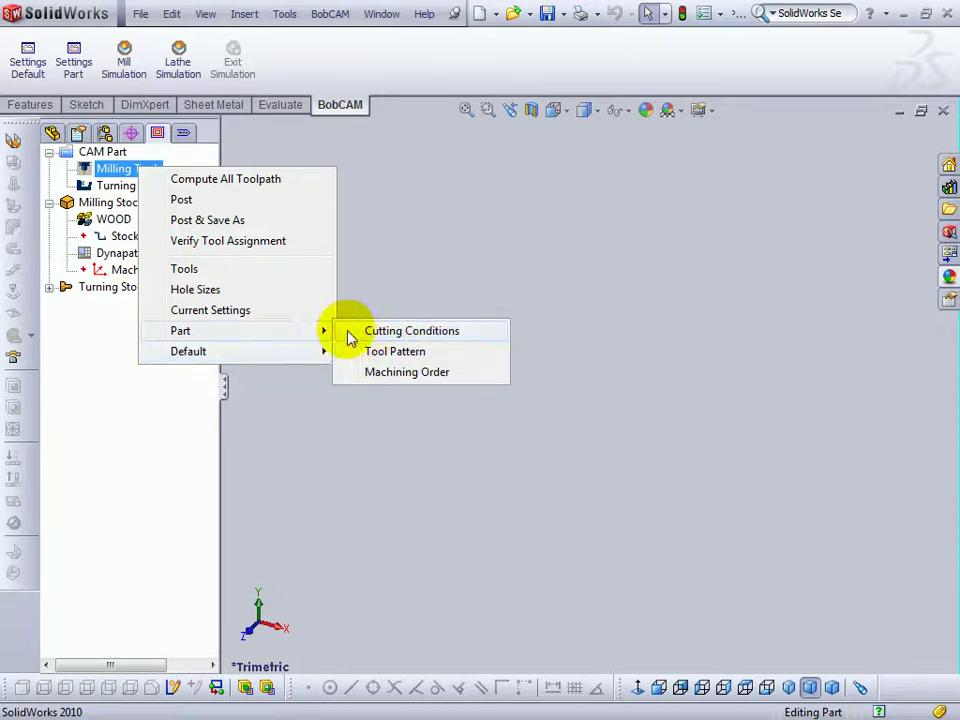
pyautogui.moveTo(318, 358)
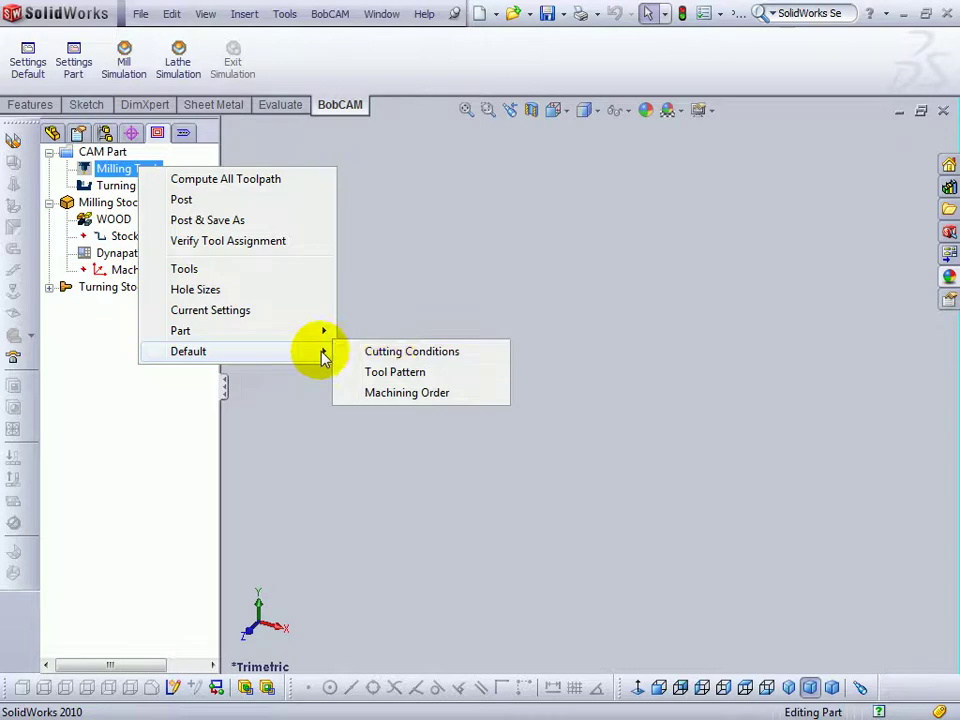
# - Open Cutting Conditions Global, collapse HARD STEEL and CAST STEEL, and expand WOOD
pyautogui.click(392, 355)
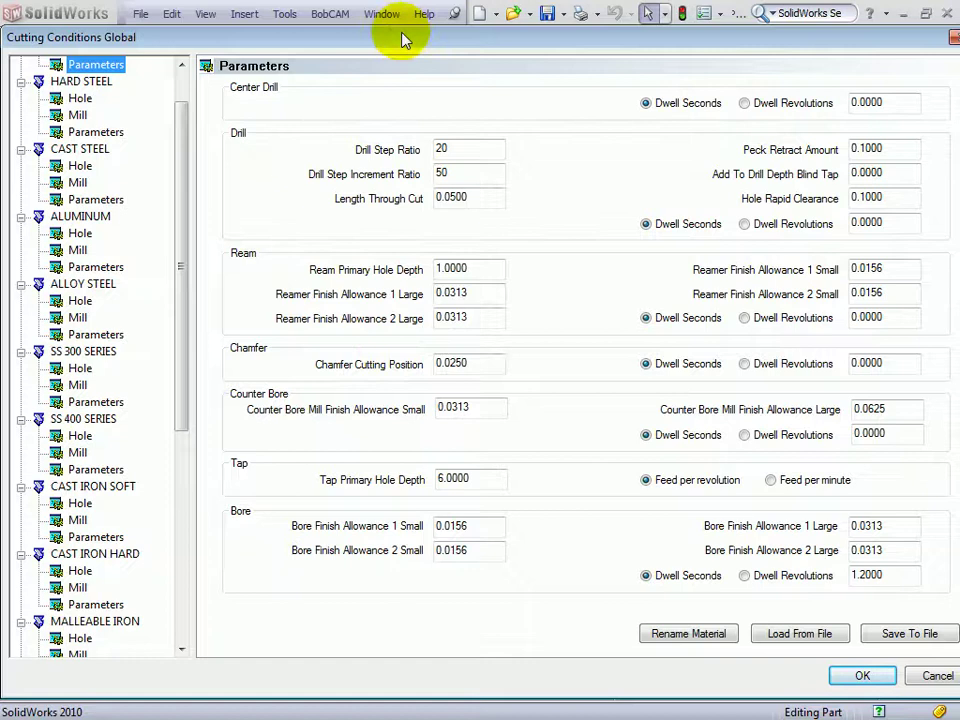
pyautogui.moveTo(400, 38); pyautogui.dragTo(396, 16)
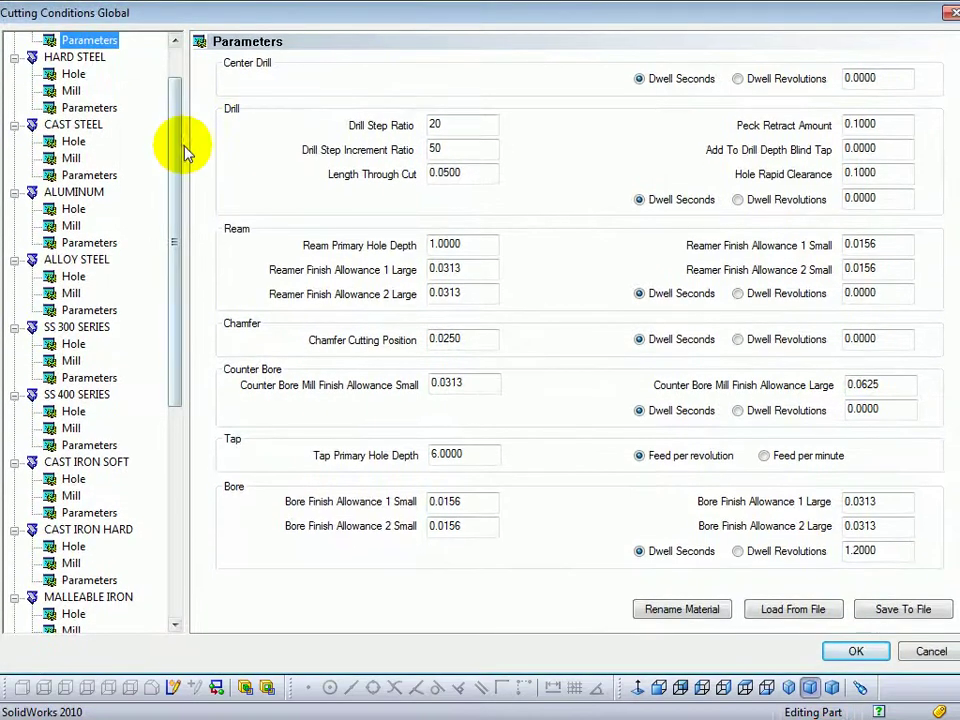
pyautogui.moveTo(182, 154); pyautogui.dragTo(175, 120)
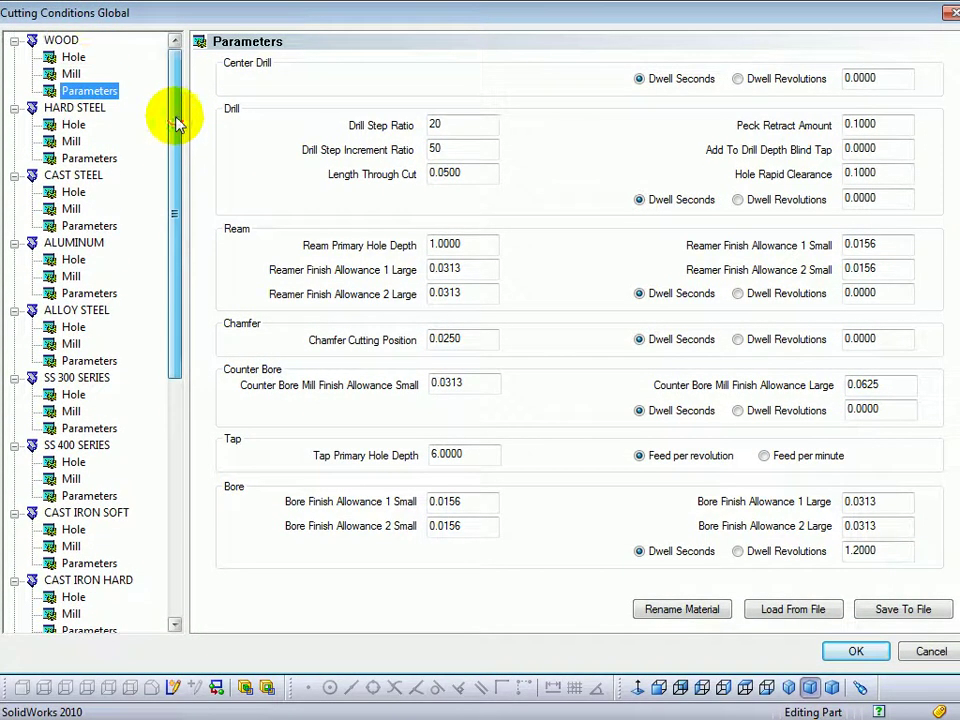
pyautogui.click(13, 41)
pyautogui.click(14, 57)
pyautogui.click(14, 74)
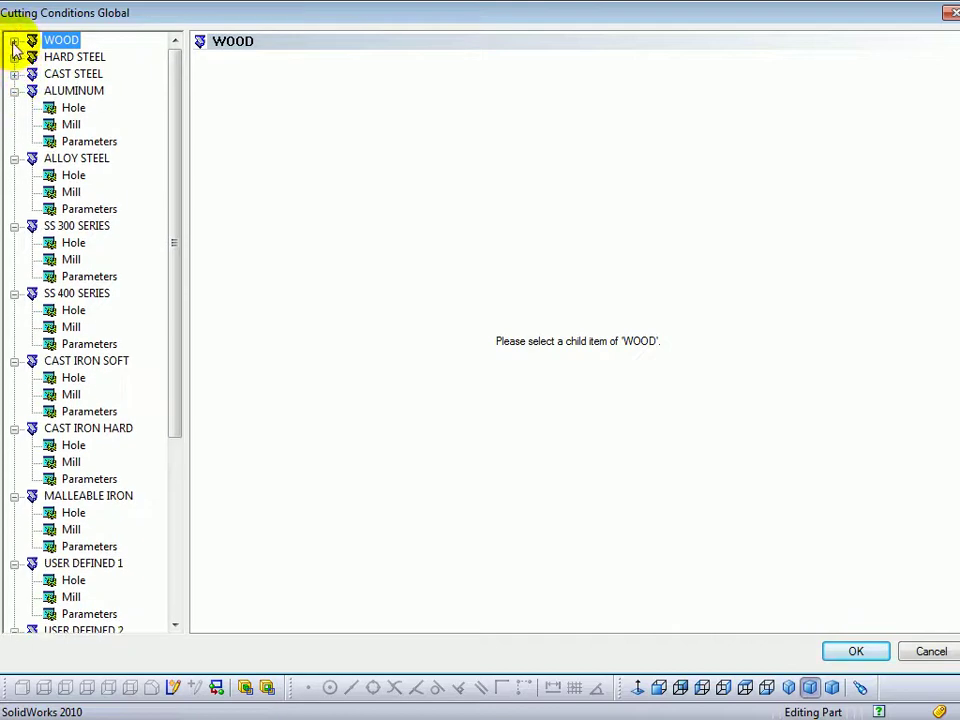
pyautogui.click(13, 41)
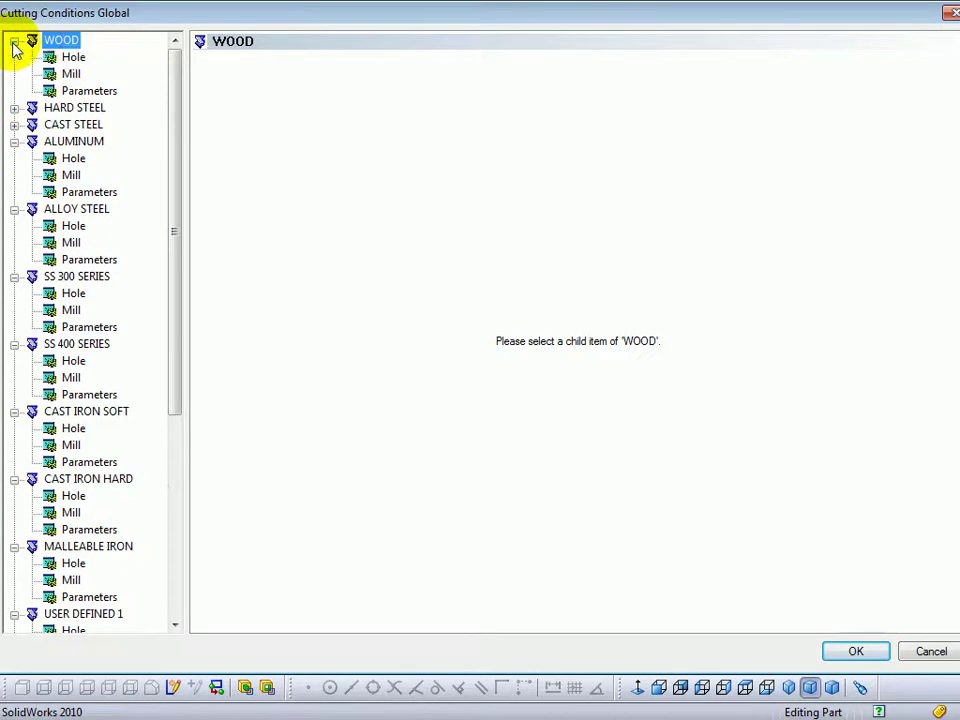
# - Select WOOD's Hole conditions and rename the material to 'Plastic'
pyautogui.click(73, 58)
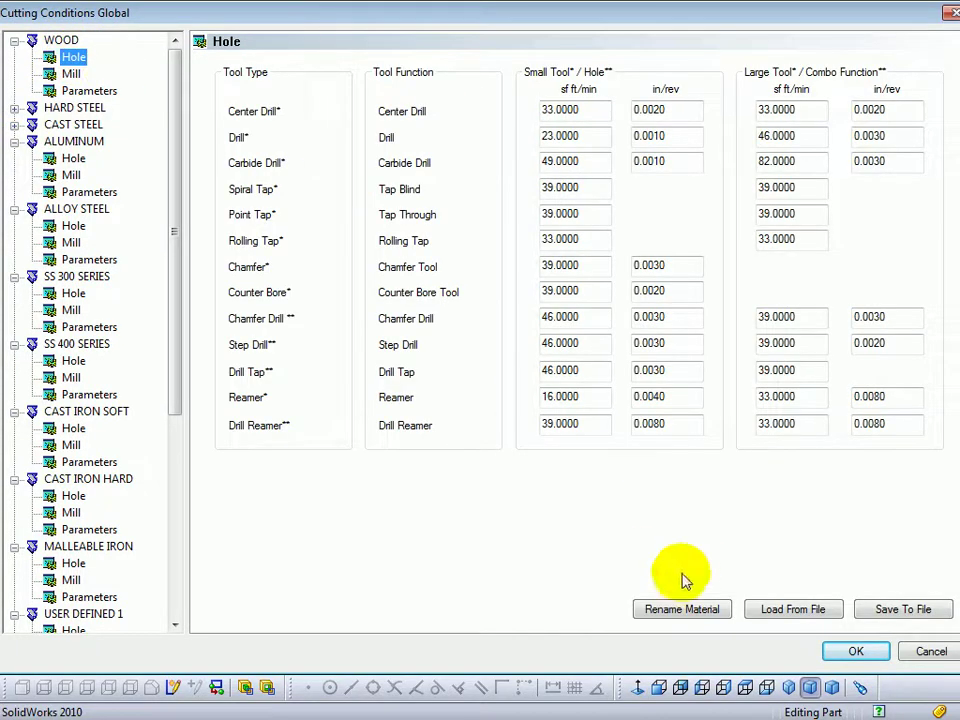
pyautogui.click(681, 612)
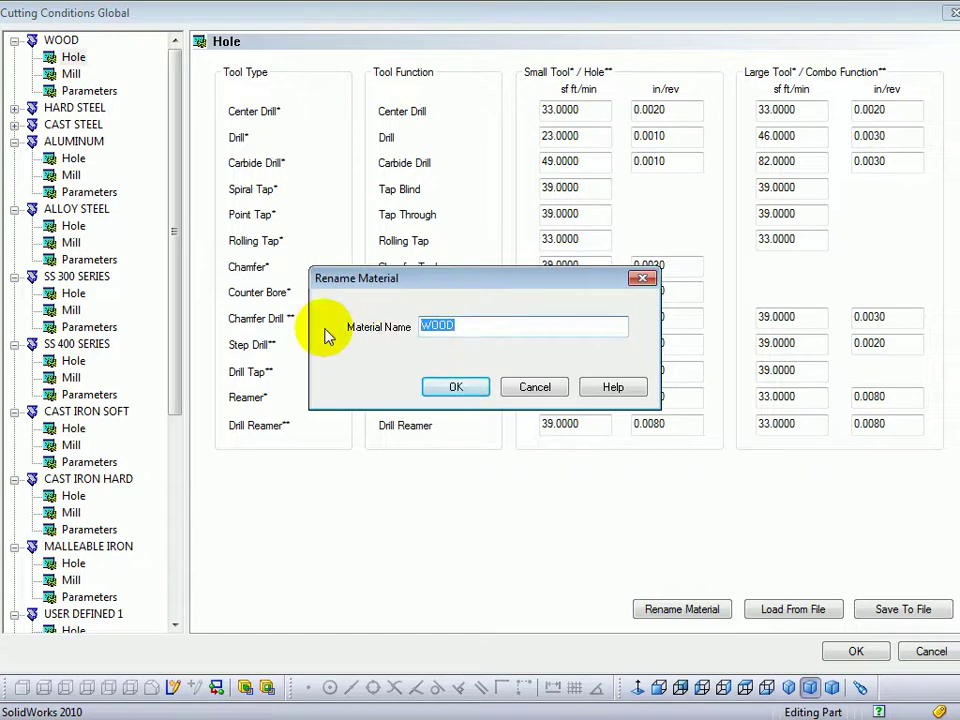
pyautogui.write('Plastic')
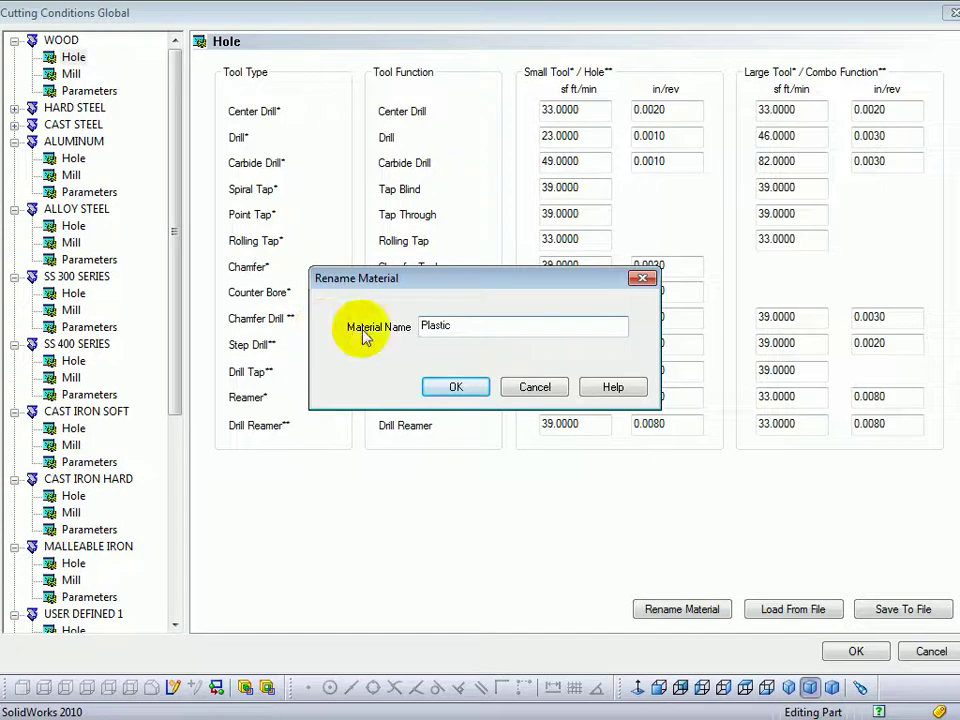
pyautogui.click(453, 388)
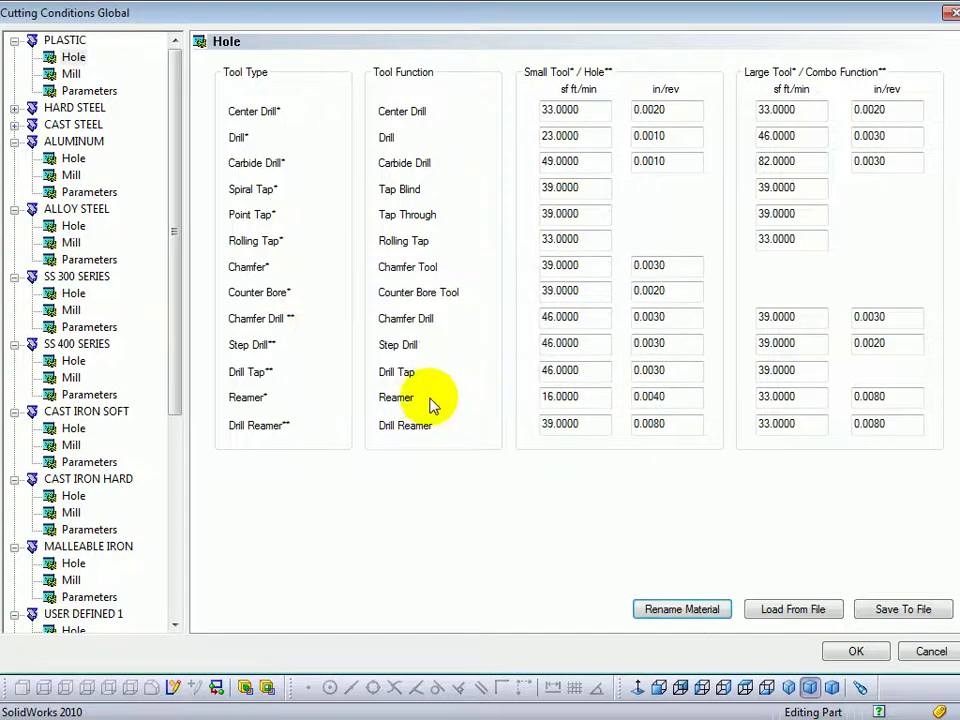
# - Review PLASTIC's Mill feeds and drilling Parameters, then close the Cutting Conditions Global dialog
pyautogui.click(71, 75)
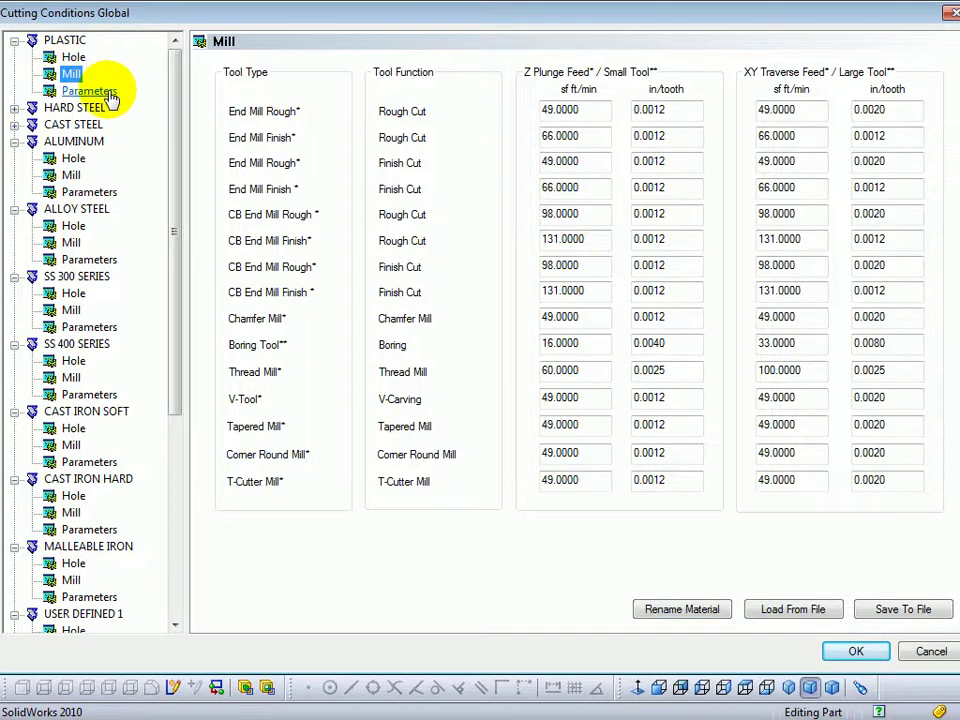
pyautogui.click(100, 90)
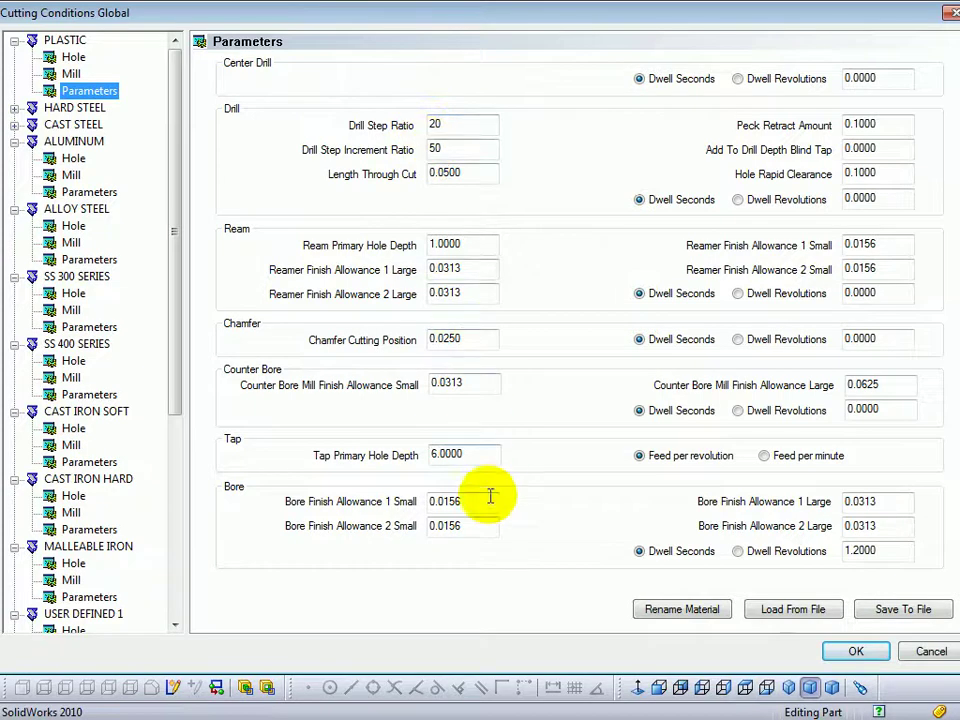
pyautogui.click(946, 16)
# - Open BobCAM online help and find the Cutting Conditions Global Dialog topic via index search 'cutt'
pyautogui.click(529, 248)
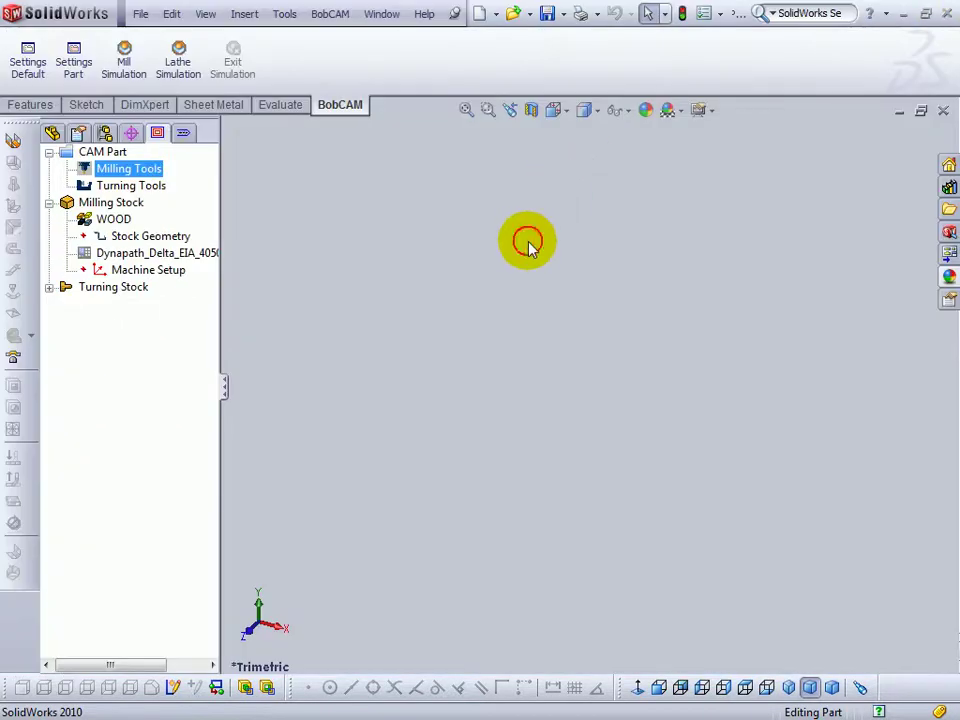
pyautogui.click(424, 15)
pyautogui.moveTo(545, 83)
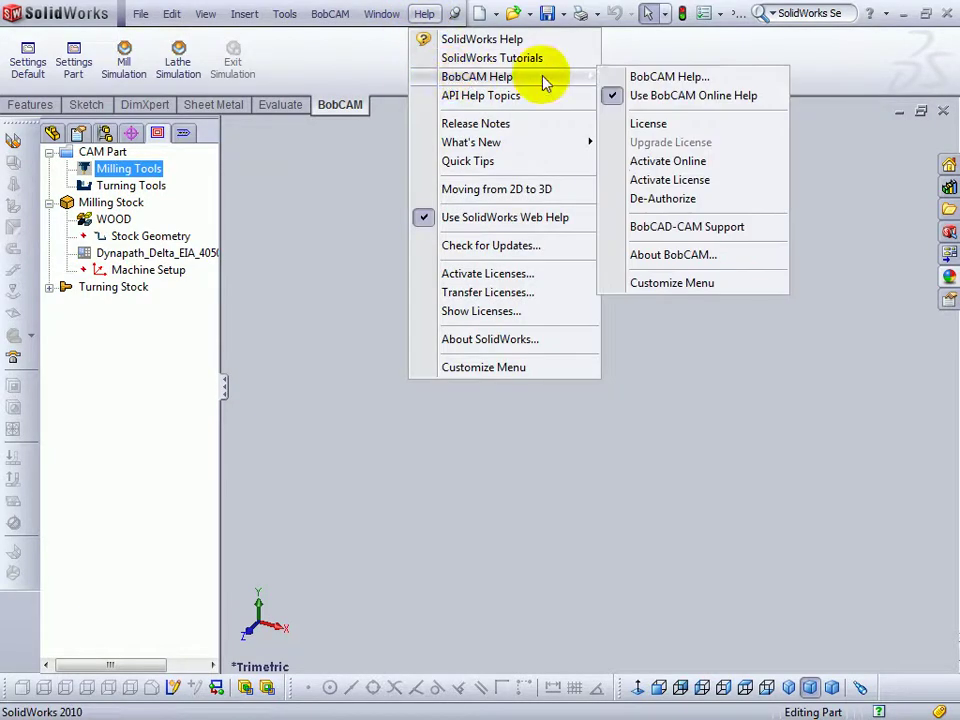
pyautogui.click(643, 78)
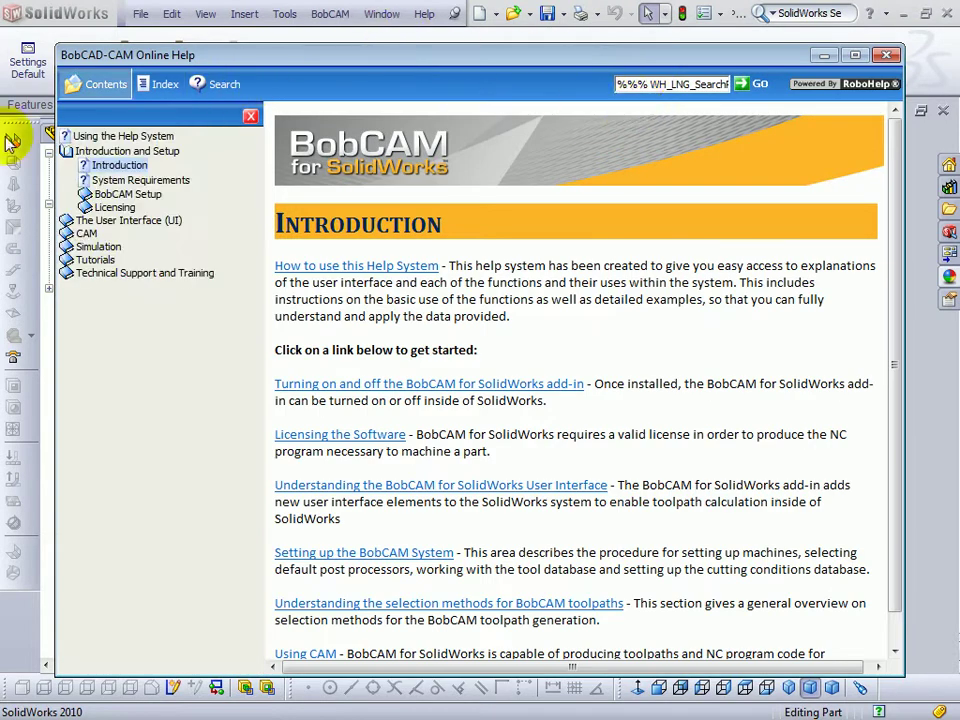
pyautogui.click(162, 86)
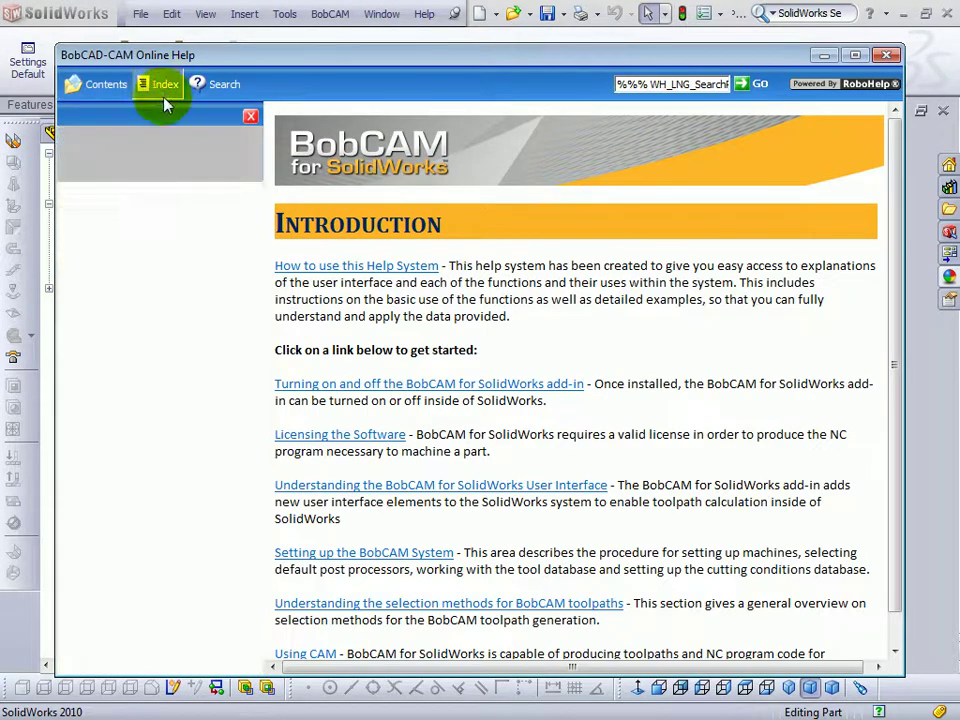
pyautogui.click(130, 155)
pyautogui.write('c')
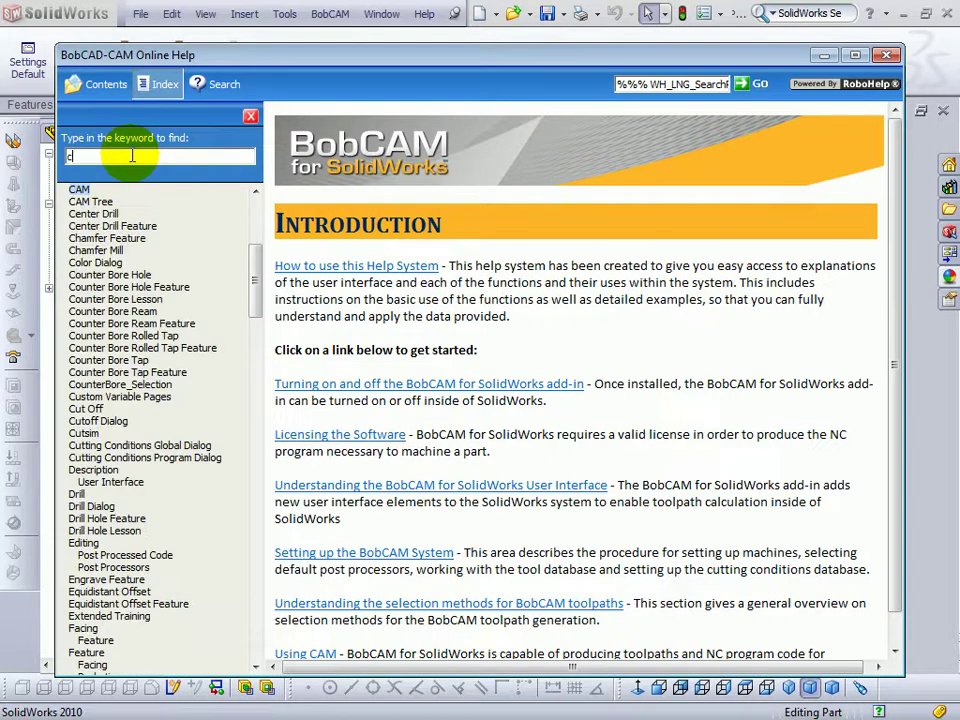
pyautogui.write('utt')
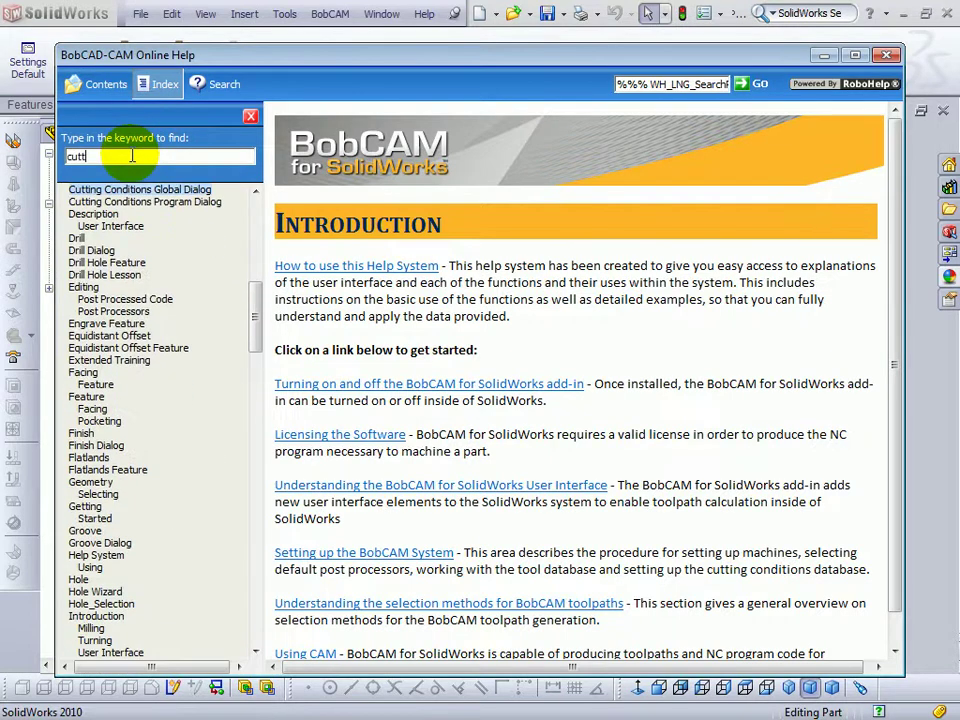
pyautogui.click(121, 191)
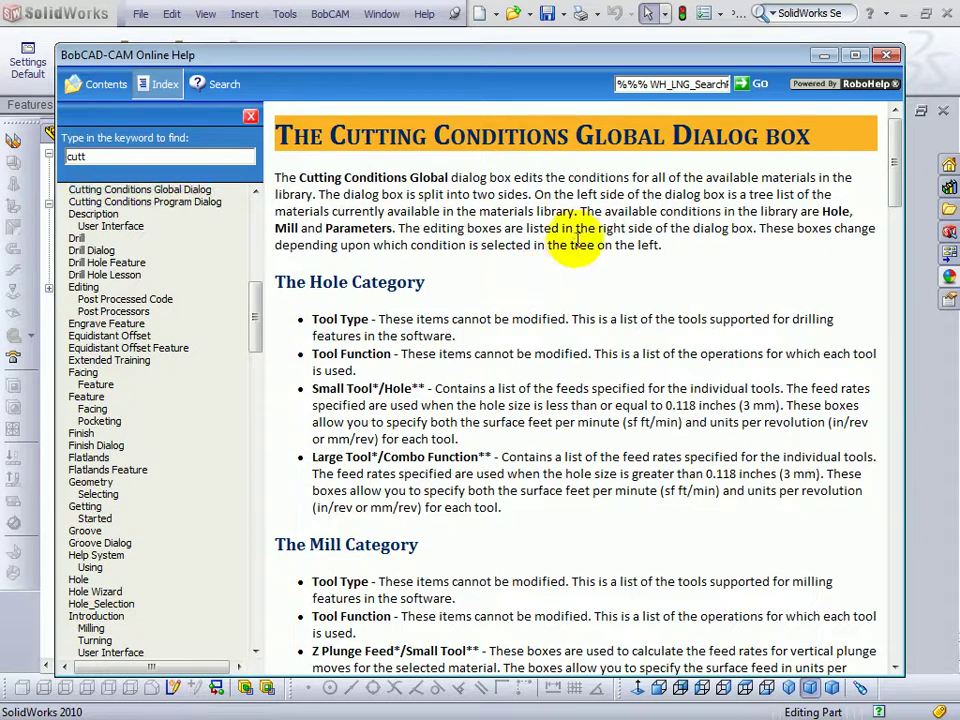
# - Scroll the topic down to the Chamfer parameters and close the help window
pyautogui.scroll(-3, 477, 288)
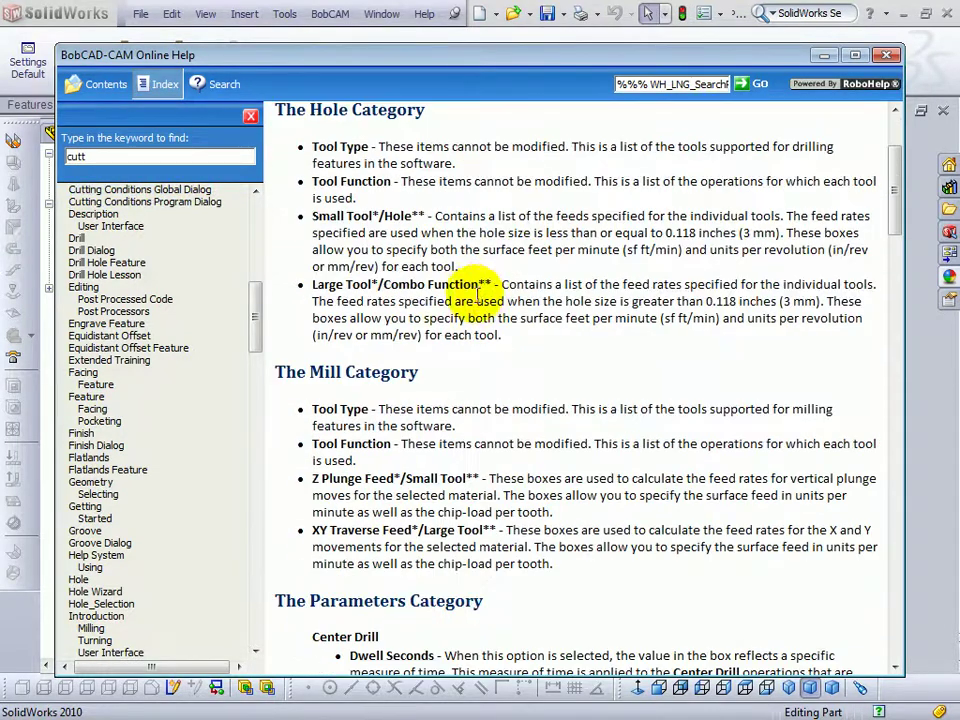
pyautogui.scroll(-2, 480, 300)
pyautogui.scroll(-2, 489, 253)
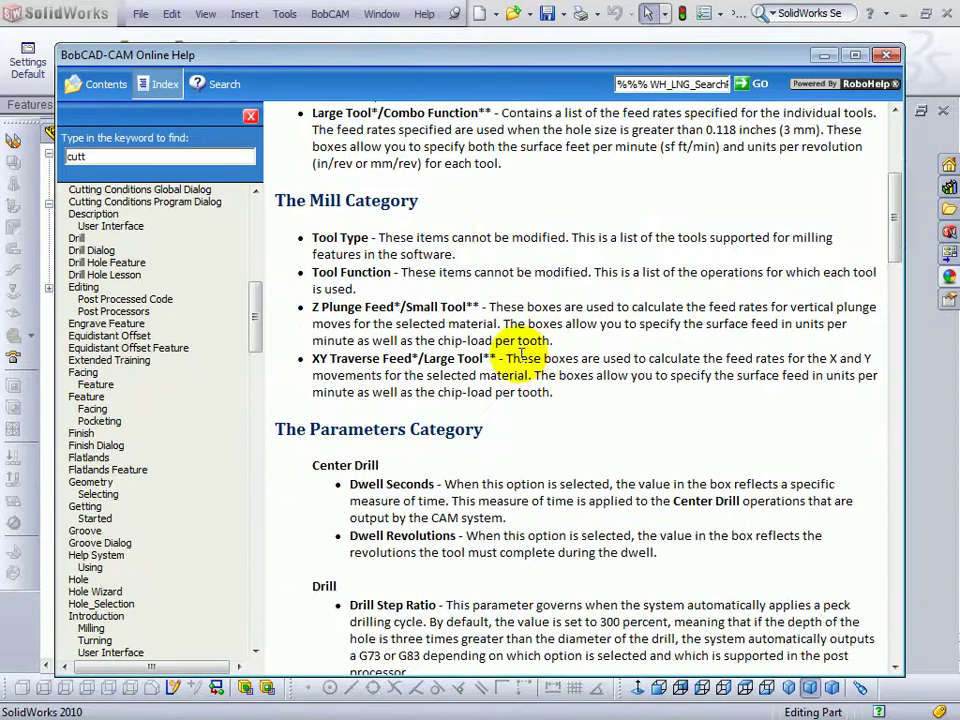
pyautogui.scroll(-3, 505, 348)
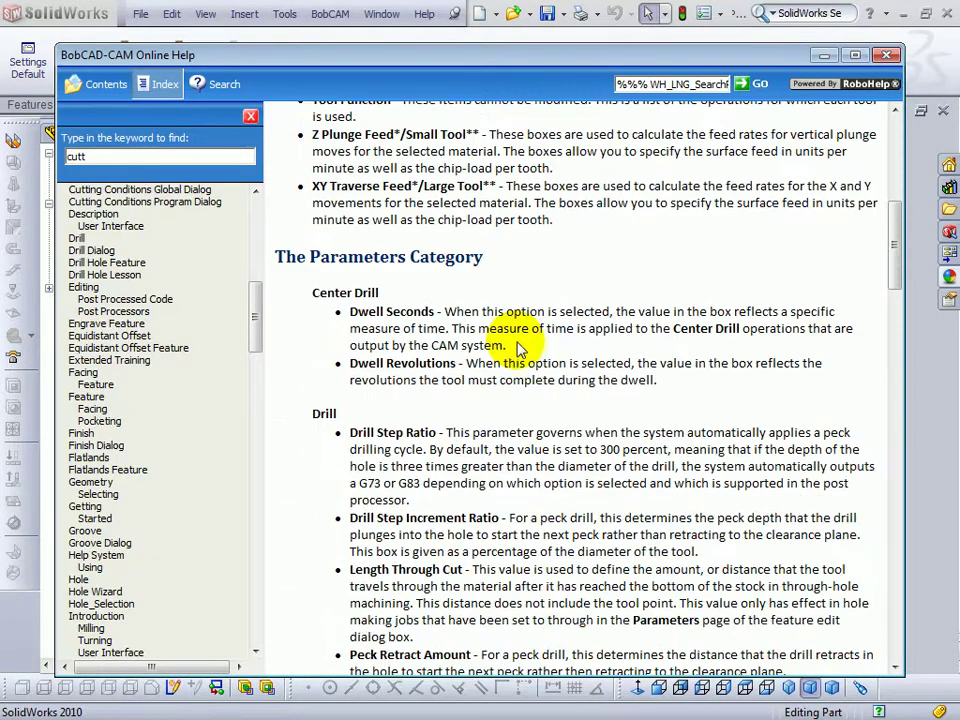
pyautogui.scroll(-13, 519, 347)
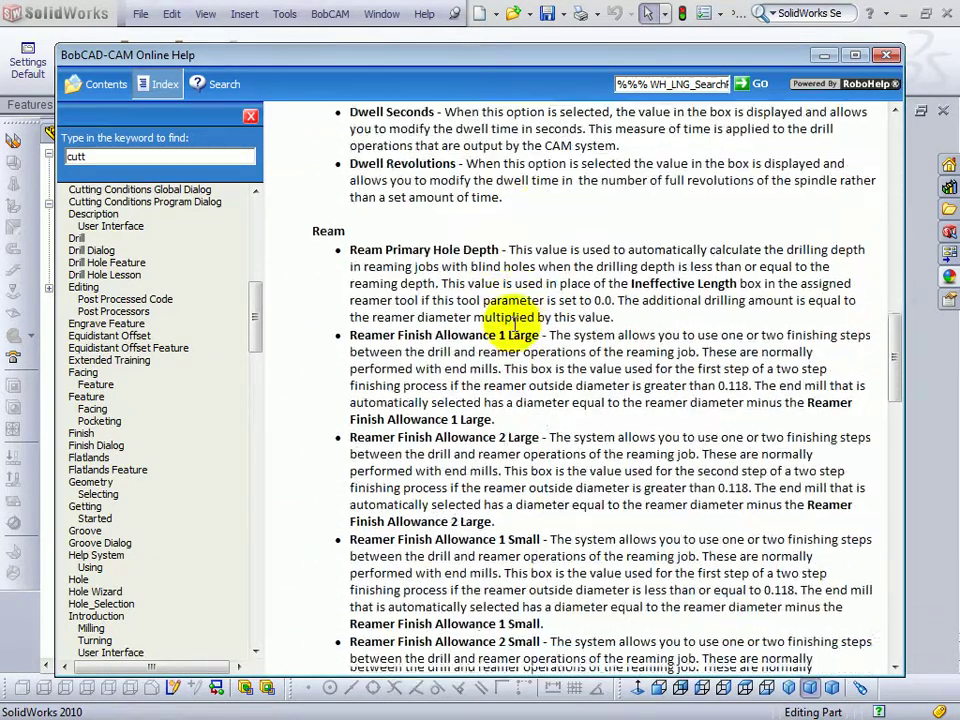
pyautogui.scroll(-7, 513, 320)
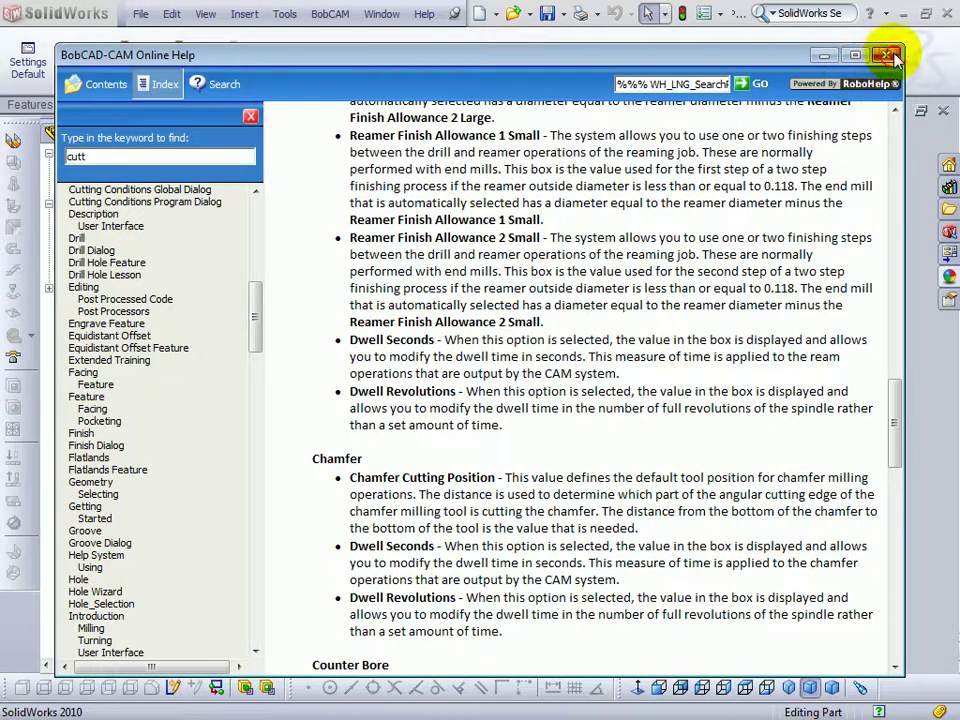
pyautogui.click(891, 57)
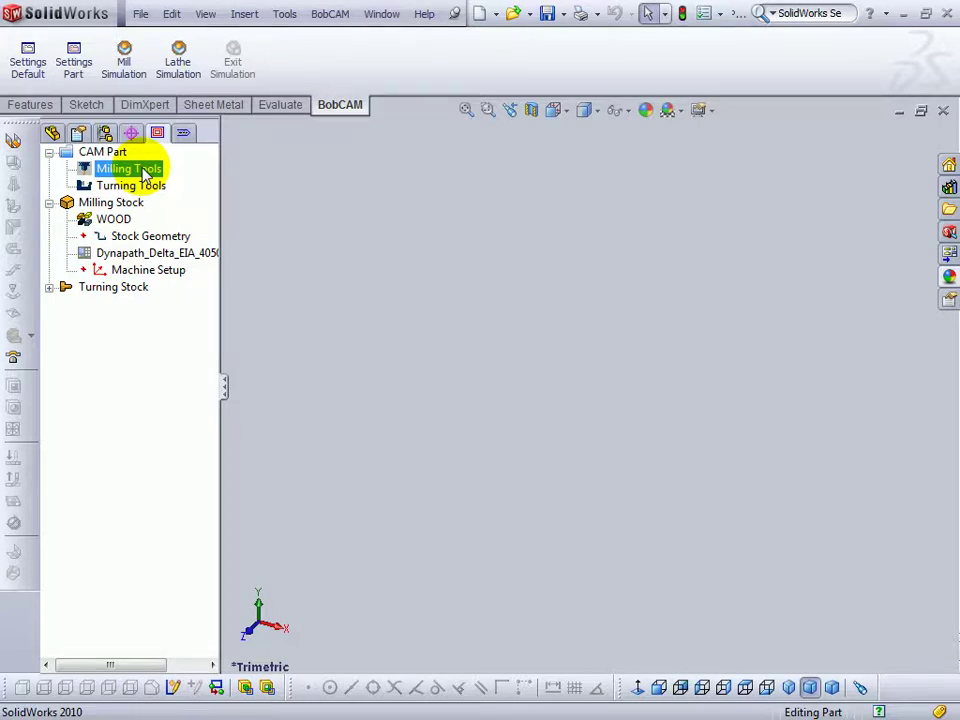
# - Start a Drill operation on the Milling Stock and move the undefined-origin prompt upward
pyautogui.rightClick(106, 204)
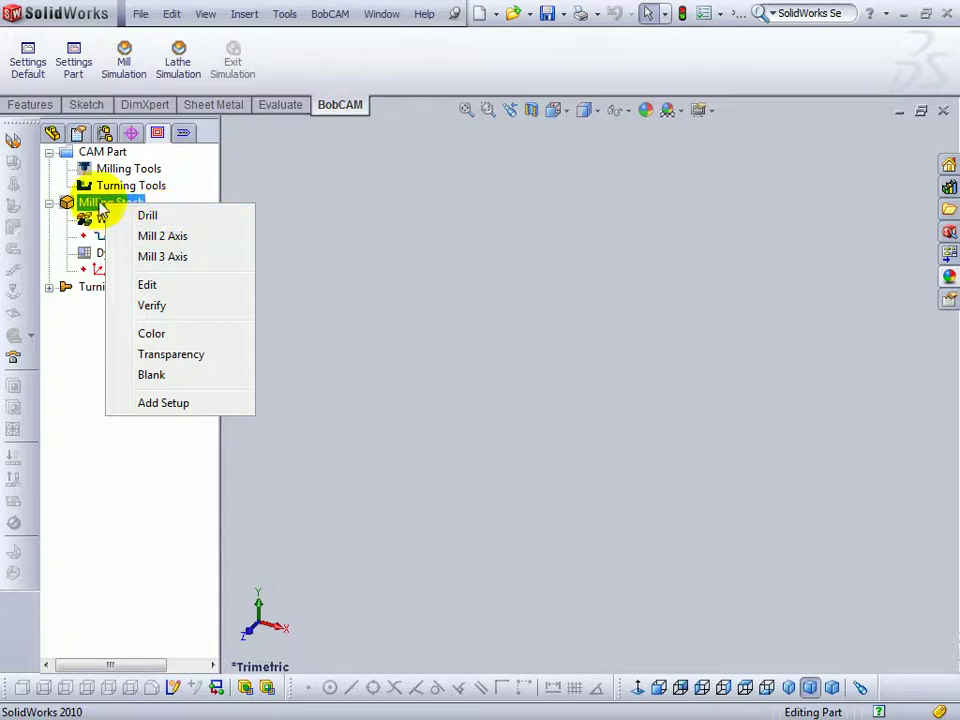
pyautogui.click(150, 215)
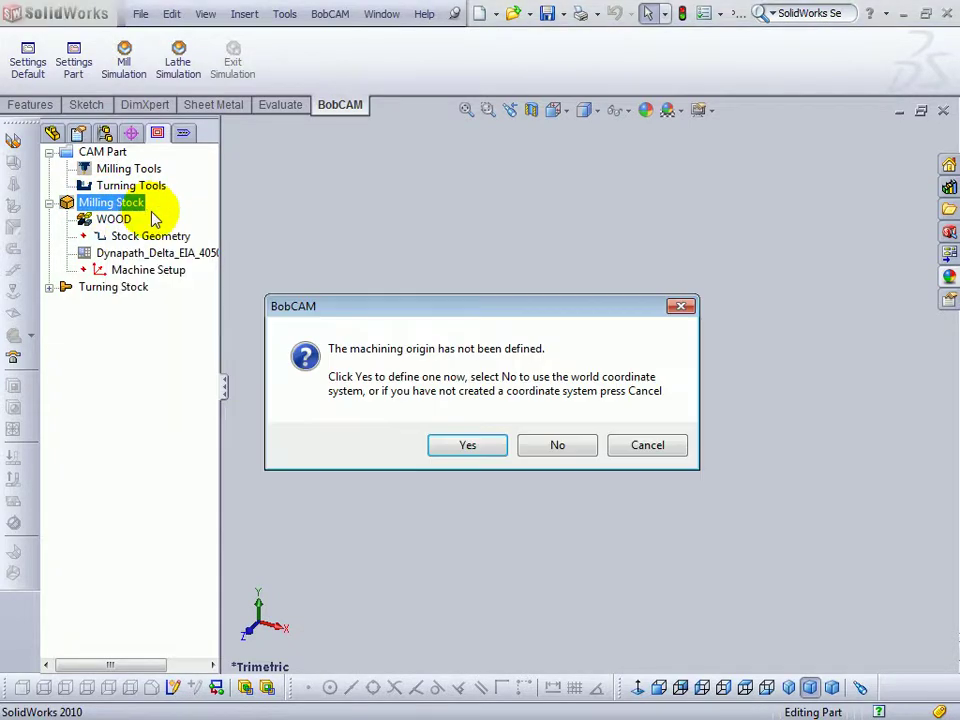
pyautogui.moveTo(407, 312); pyautogui.dragTo(404, 244)
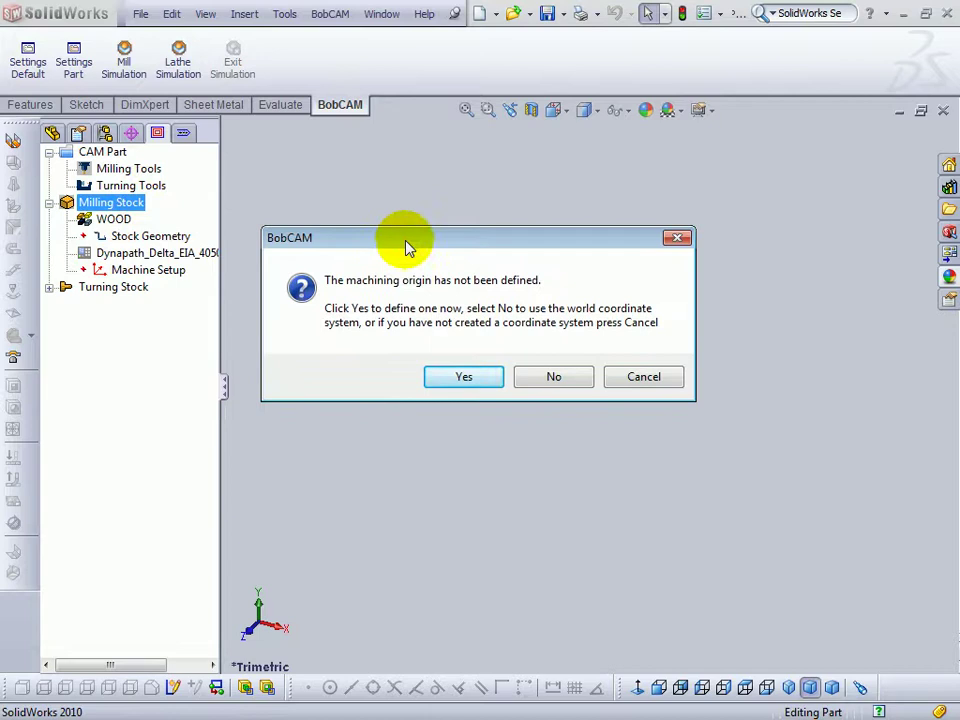
# - Use world coordinates, choose Hole as the feature type, and advance to Hole Wizard: Parameters
pyautogui.click(555, 382)
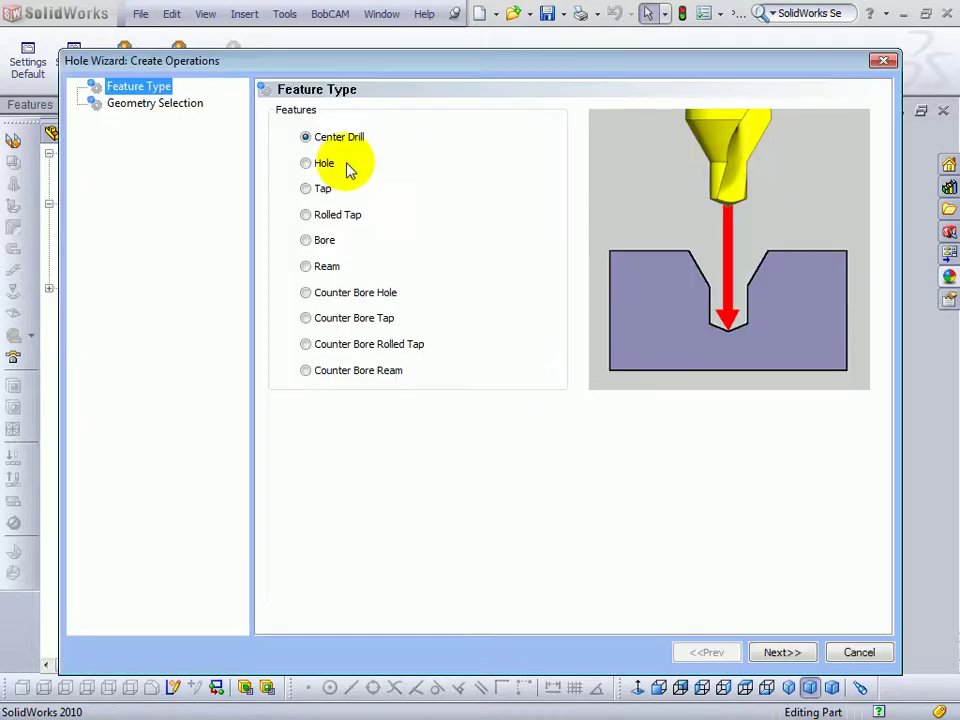
pyautogui.click(312, 166)
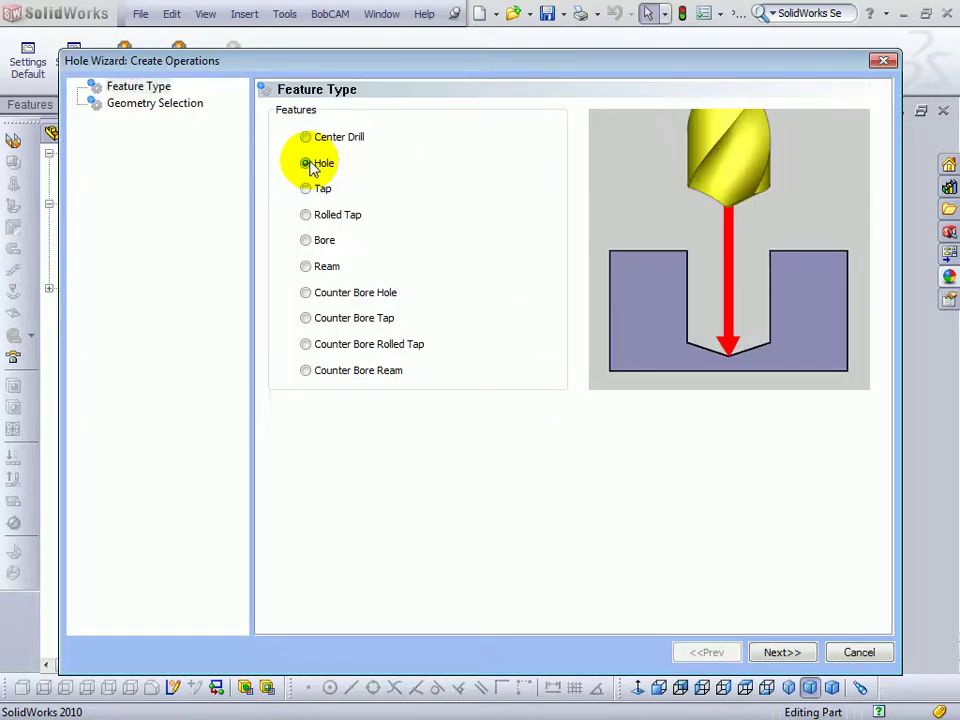
pyautogui.click(782, 652)
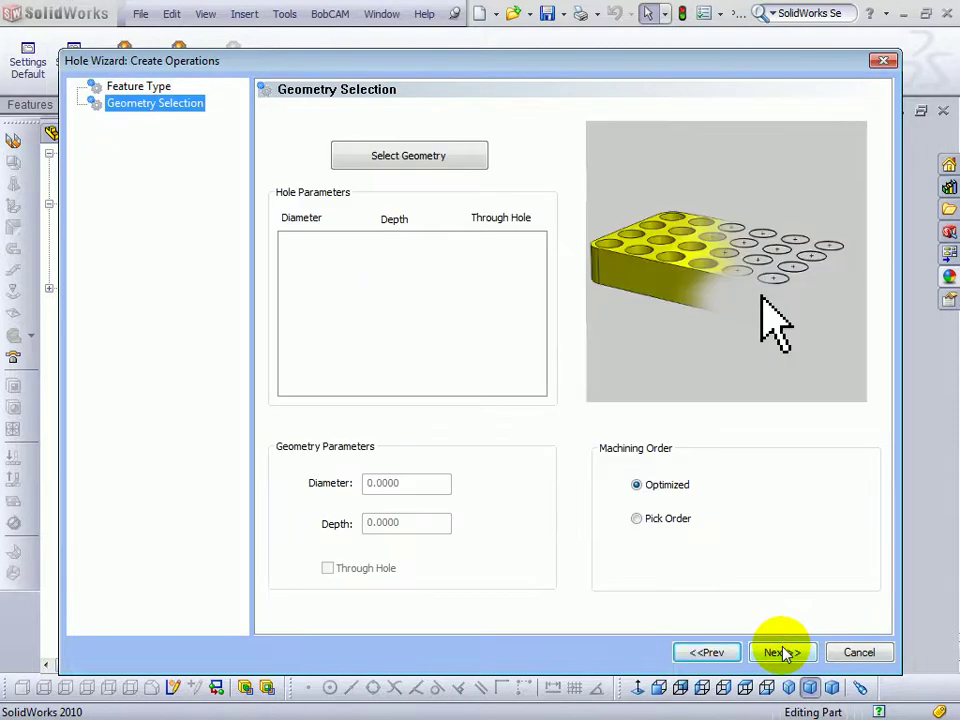
pyautogui.click(783, 652)
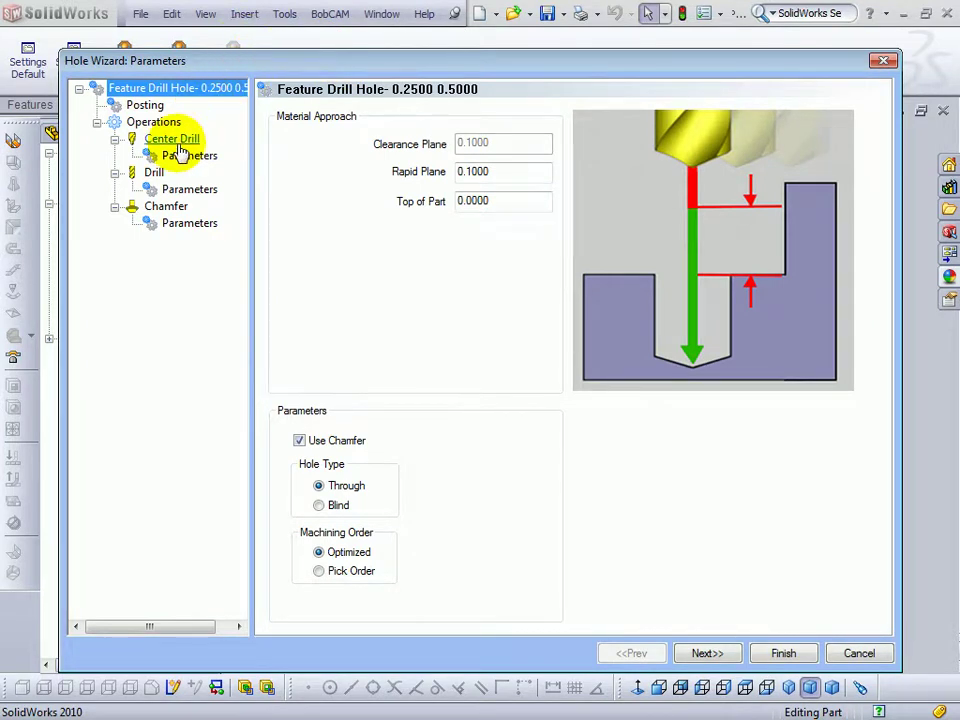
# - Turn off system feeds and speeds for the Center Drill, editing SFM 33.0000 and selecting Dwell
pyautogui.click(153, 122)
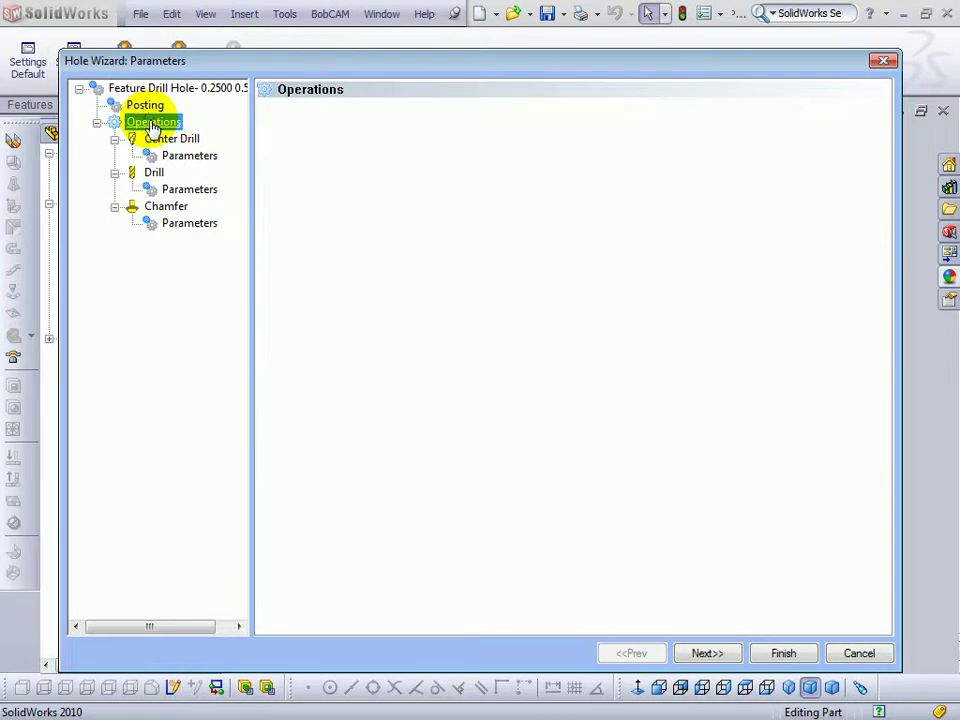
pyautogui.click(172, 139)
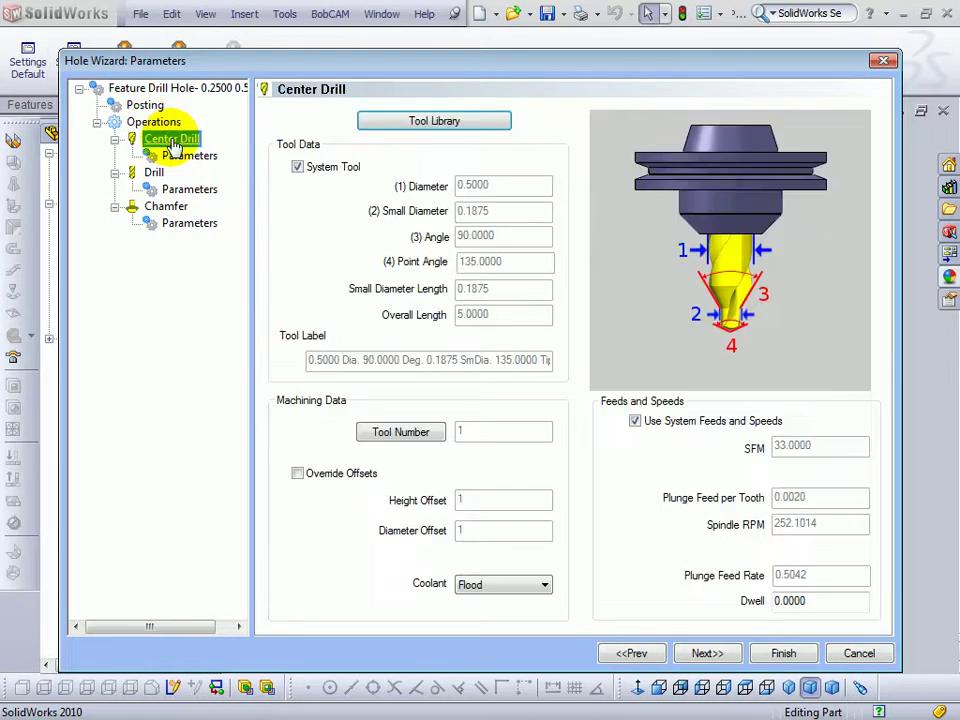
pyautogui.click(634, 421)
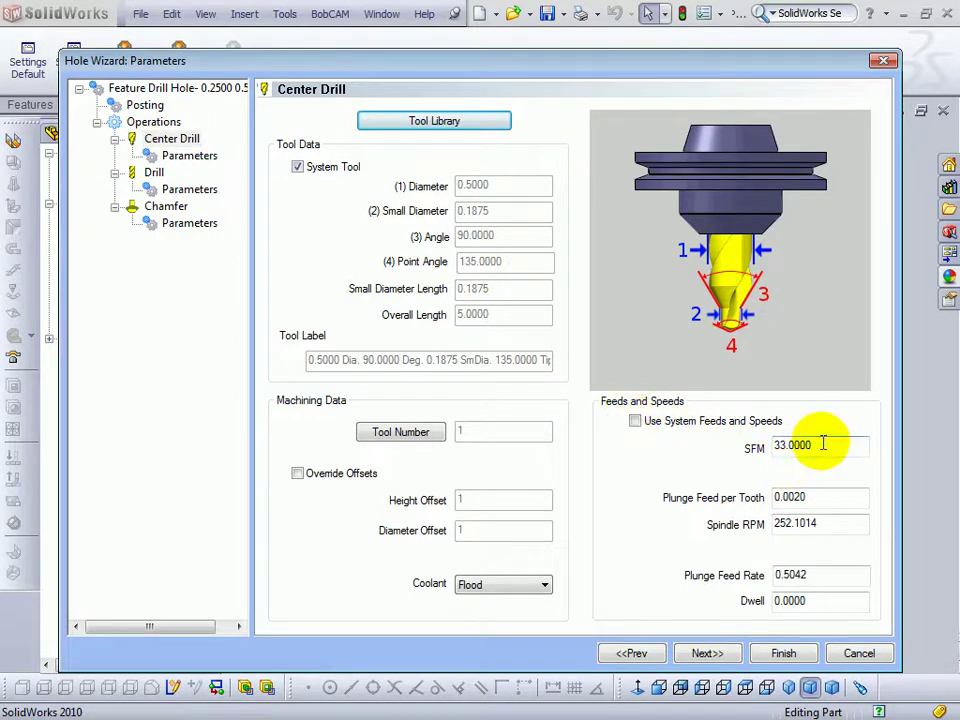
pyautogui.moveTo(823, 443); pyautogui.dragTo(750, 446)
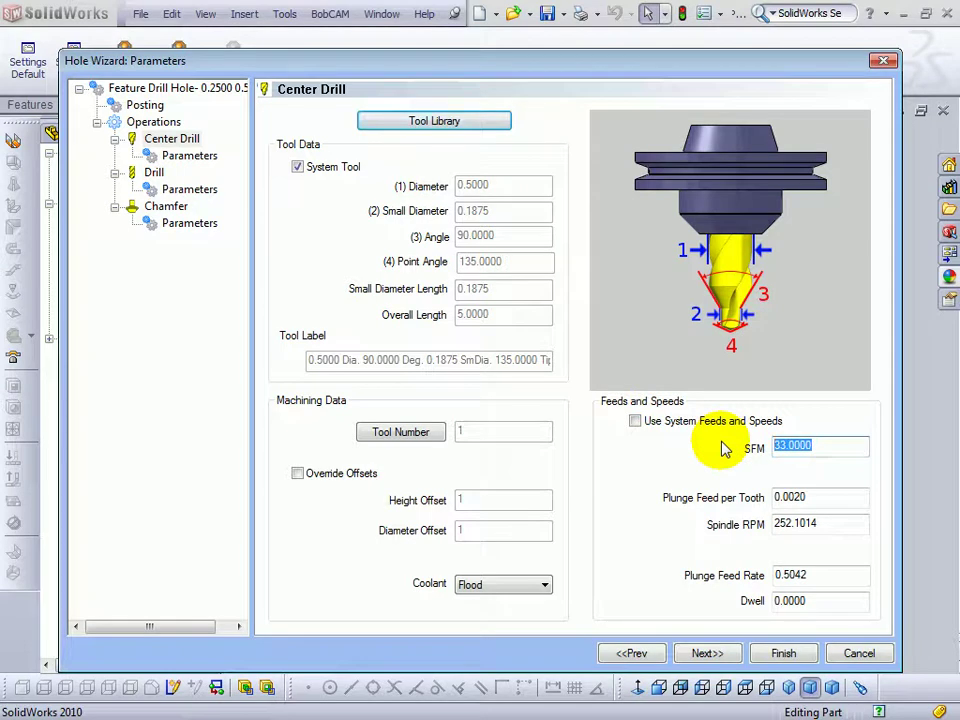
pyautogui.moveTo(836, 600); pyautogui.dragTo(730, 598)
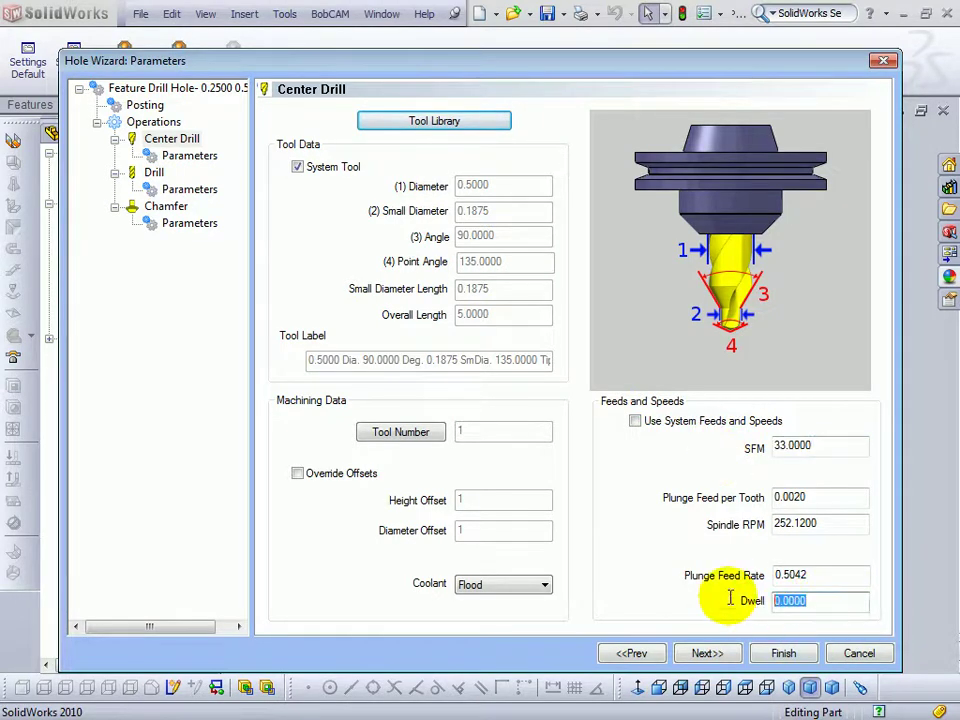
# - Review the Drill operation's tool settings, then the hole feature and its posting settings
pyautogui.click(163, 177)
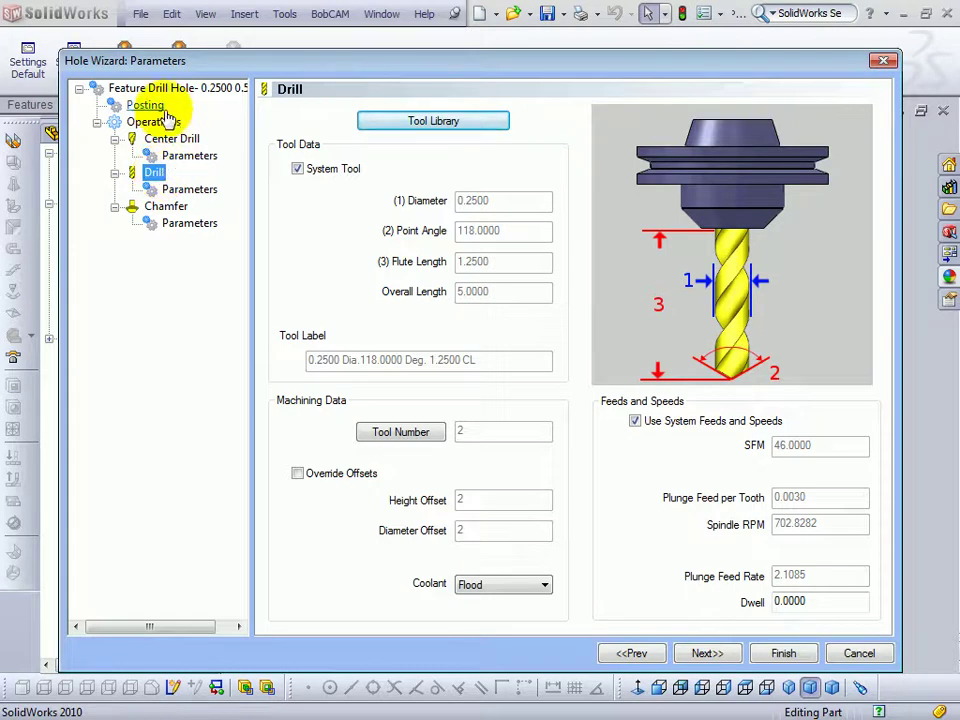
pyautogui.click(140, 88)
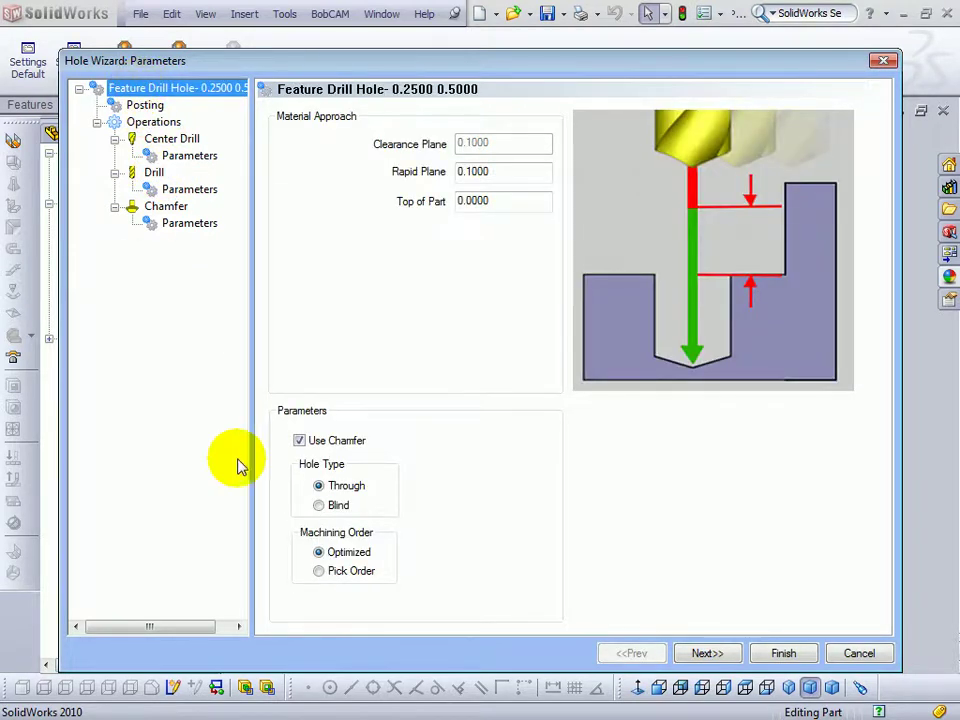
pyautogui.click(142, 108)
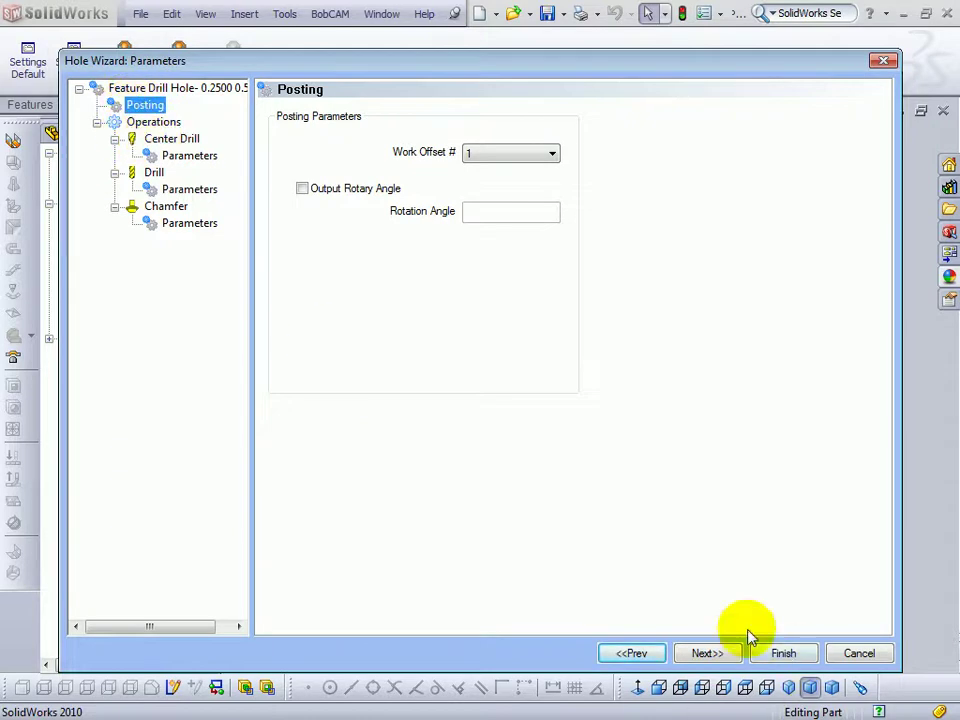
# - Enable Override Depth for the Center Drill and select its 0.0331 depth value for editing
pyautogui.click(715, 653)
pyautogui.click(722, 655)
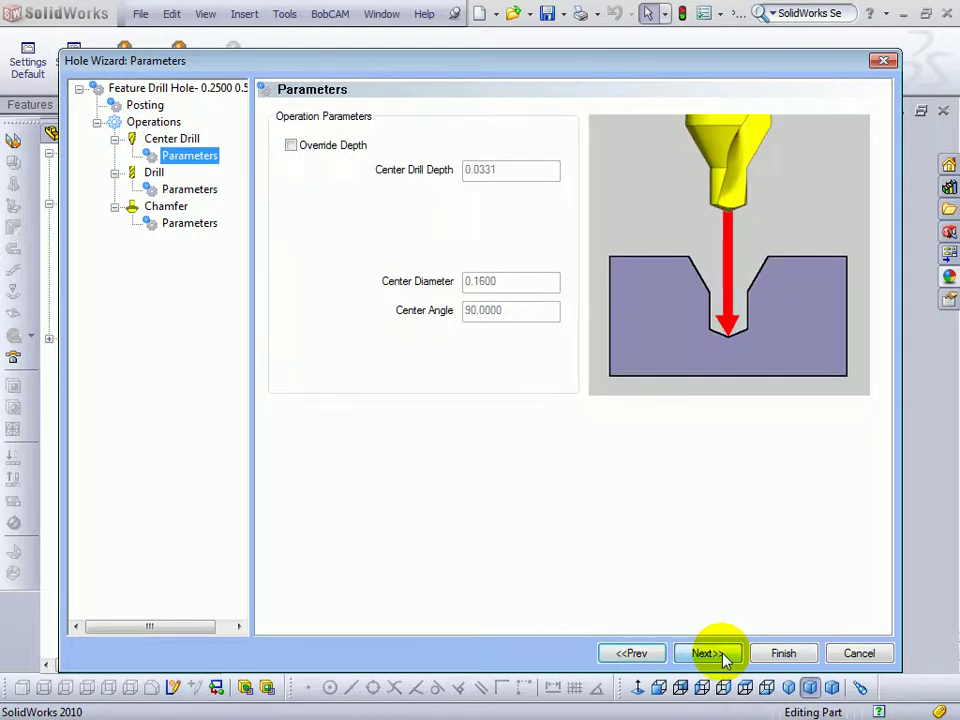
pyautogui.click(722, 655)
pyautogui.click(647, 660)
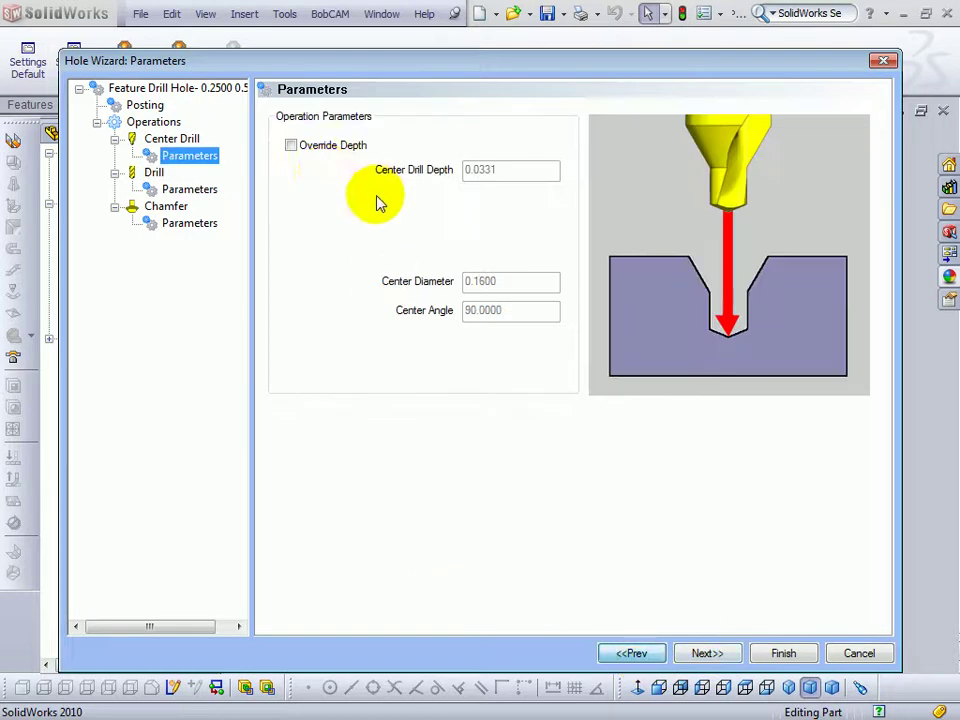
pyautogui.click(291, 146)
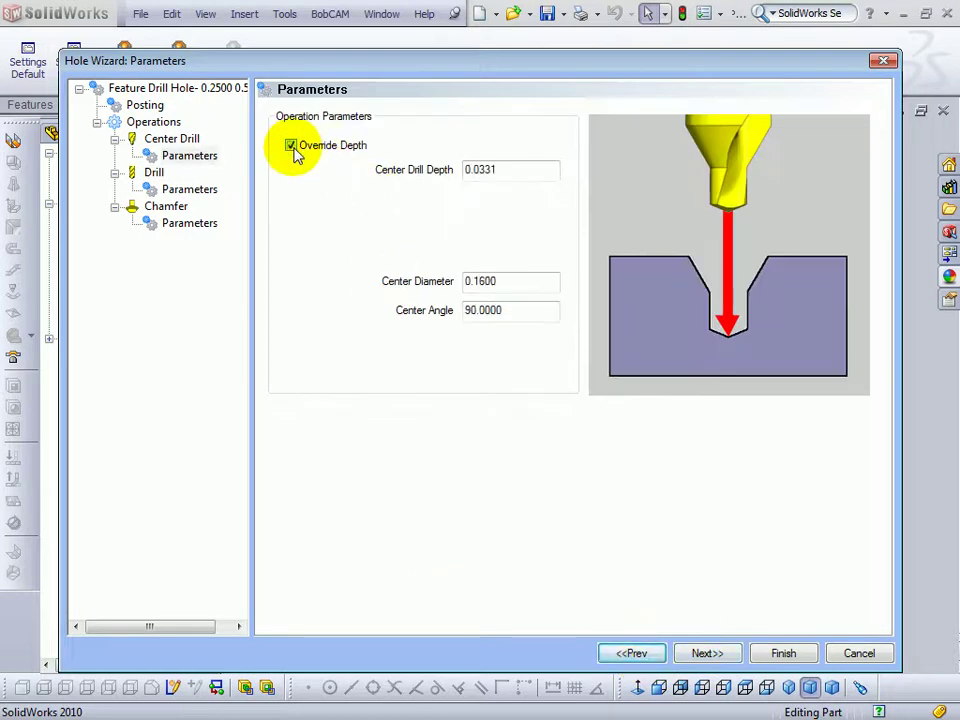
pyautogui.moveTo(510, 168); pyautogui.dragTo(467, 168)
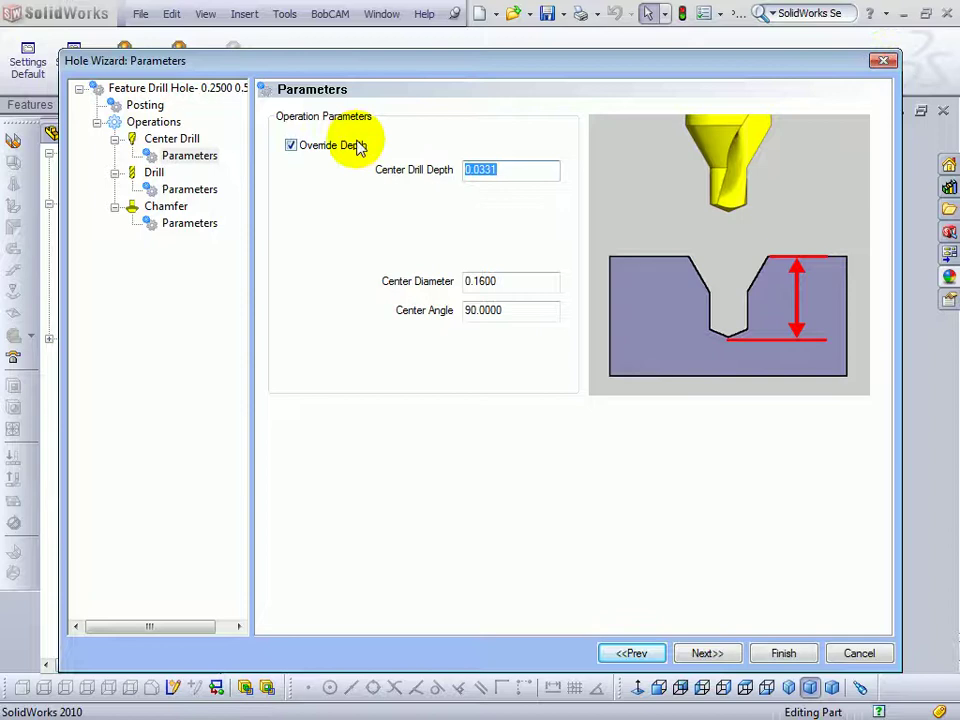
pyautogui.click(886, 63)
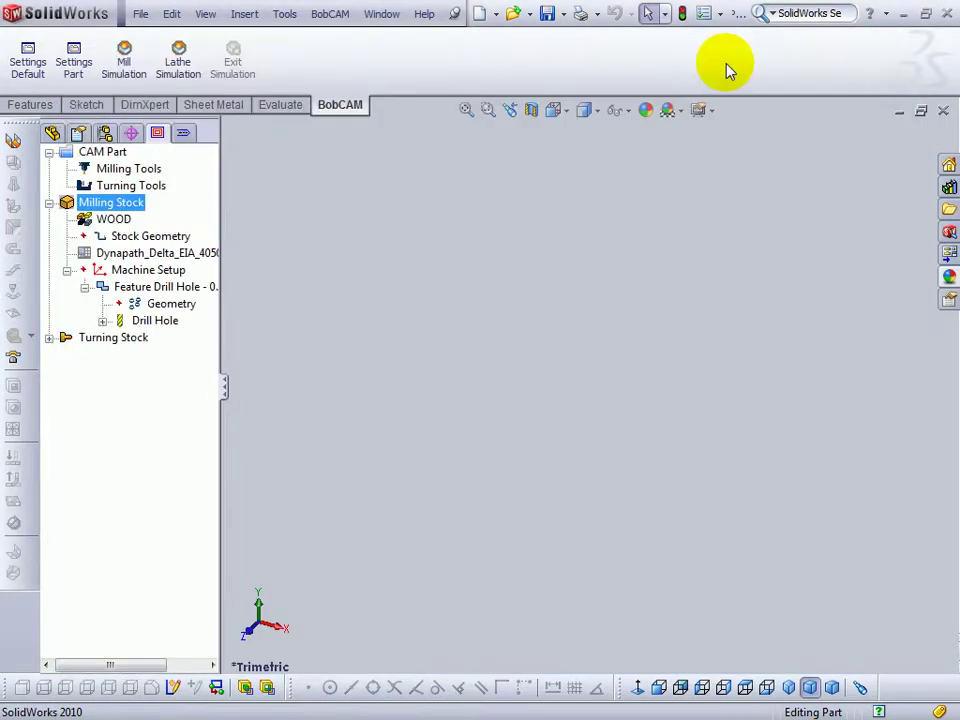
pyautogui.click(428, 15)
pyautogui.moveTo(476, 80)
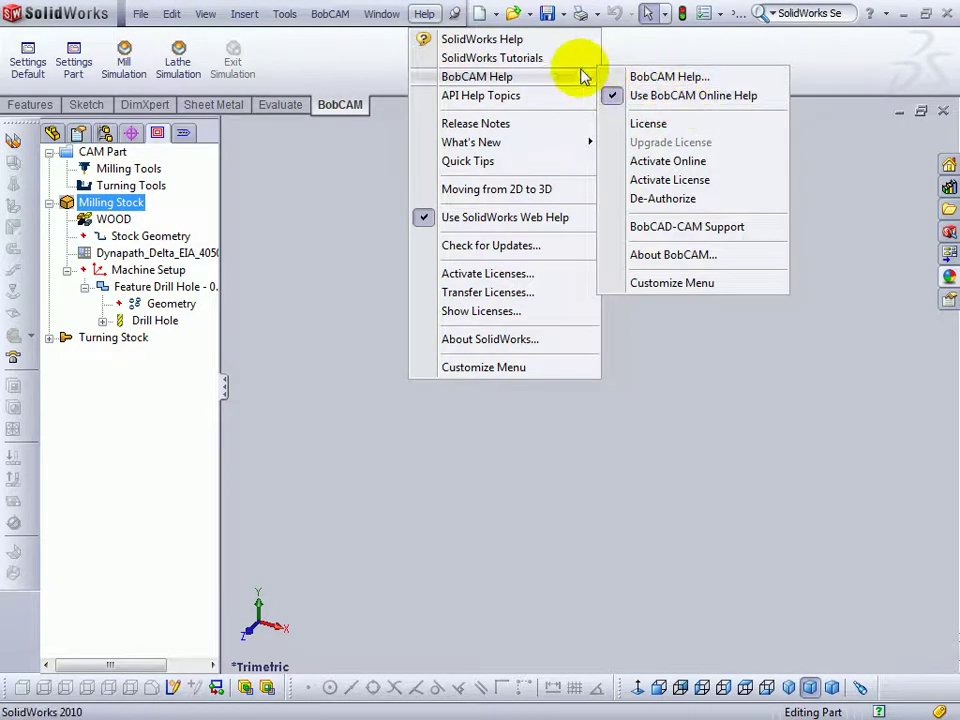
pyautogui.click(622, 78)
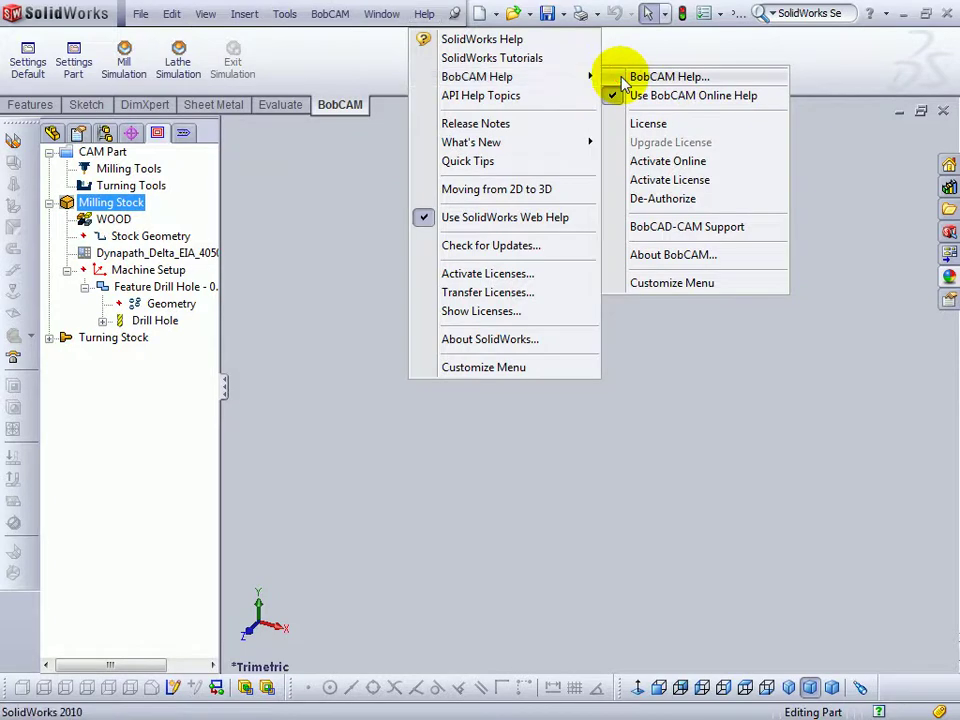
pyautogui.click(160, 84)
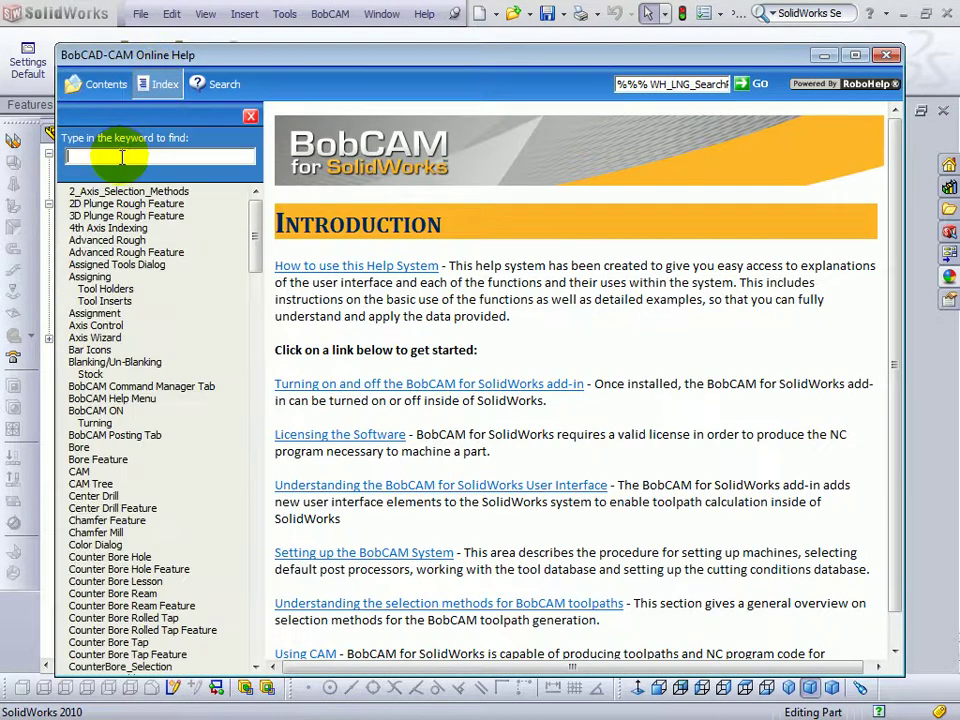
pyautogui.write('cutting')
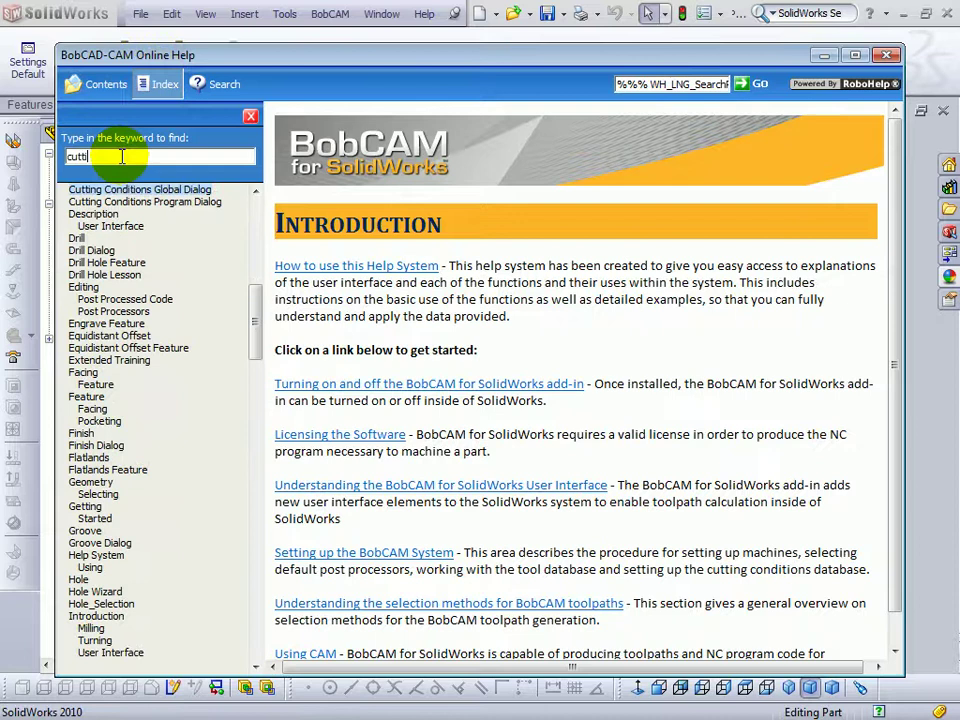
pyautogui.click(138, 190)
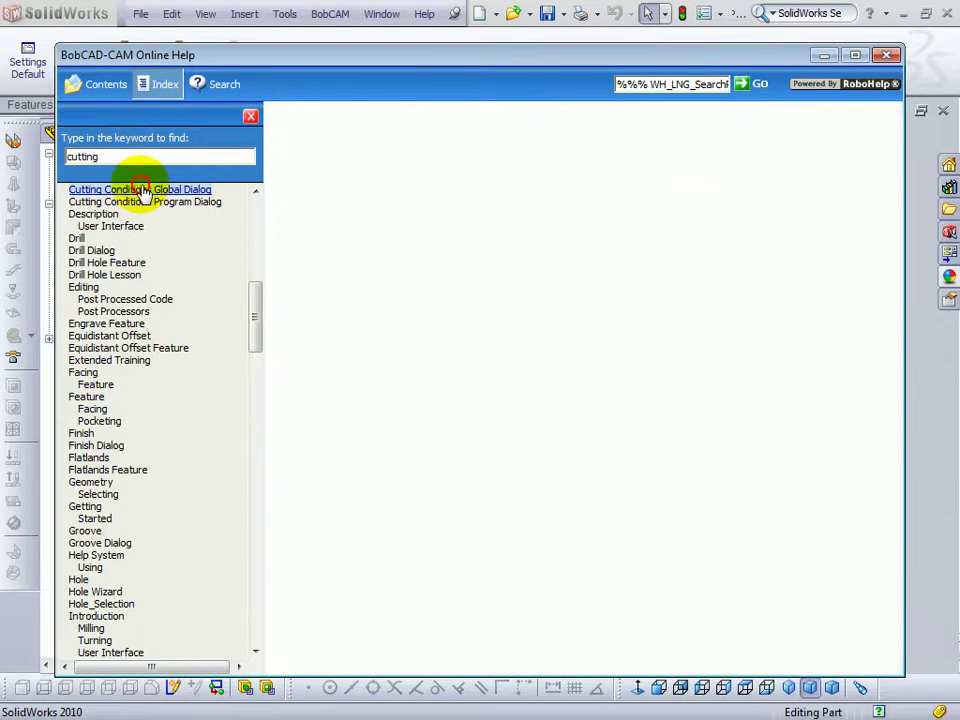
pyautogui.scroll(-10, 530, 276)
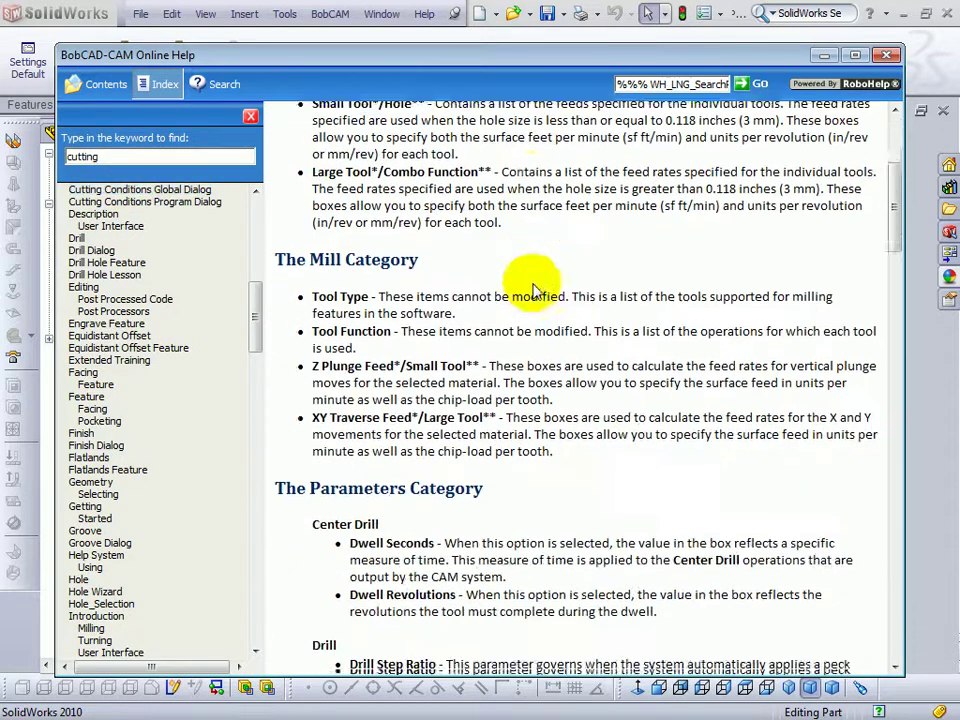
pyautogui.click(886, 55)
pyautogui.click(152, 170)
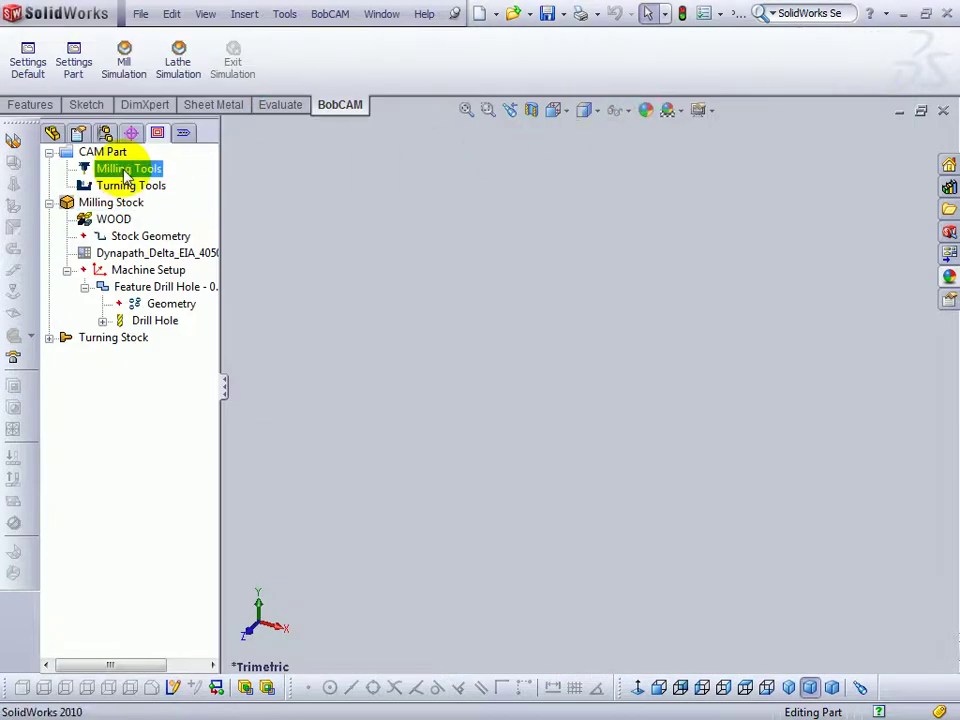
pyautogui.rightClick(119, 169)
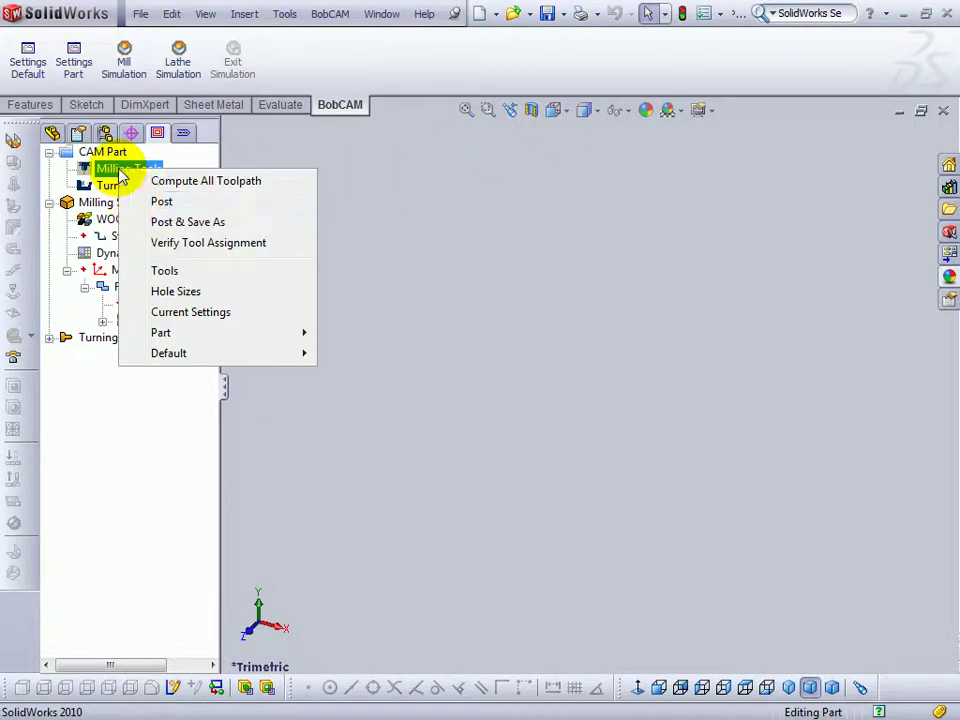
pyautogui.moveTo(197, 355)
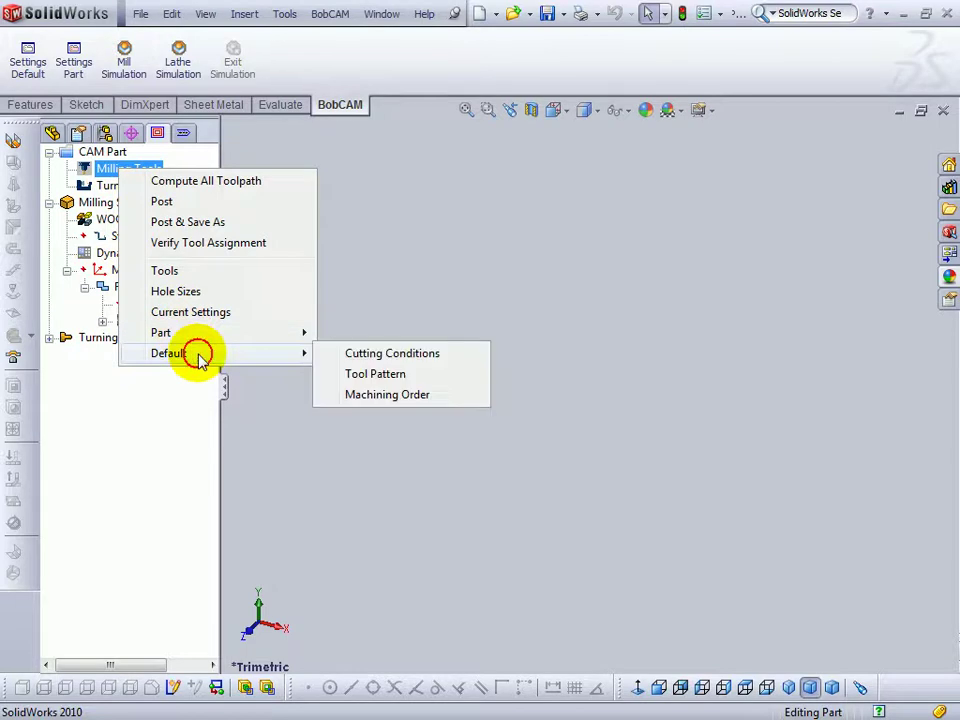
pyautogui.click(392, 354)
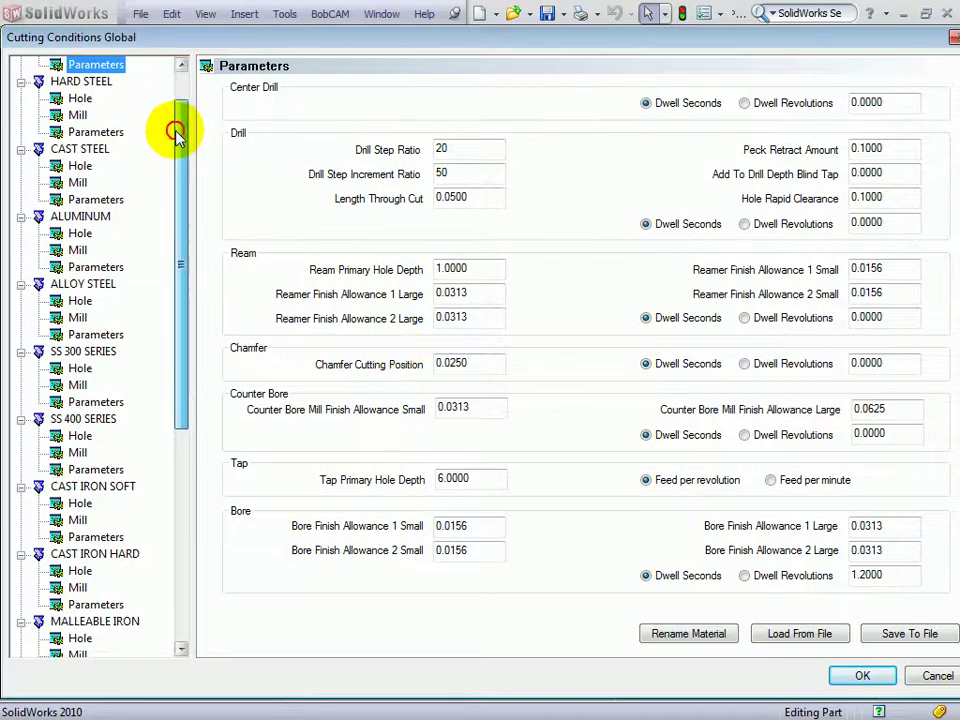
pyautogui.scroll(1, 176, 133)
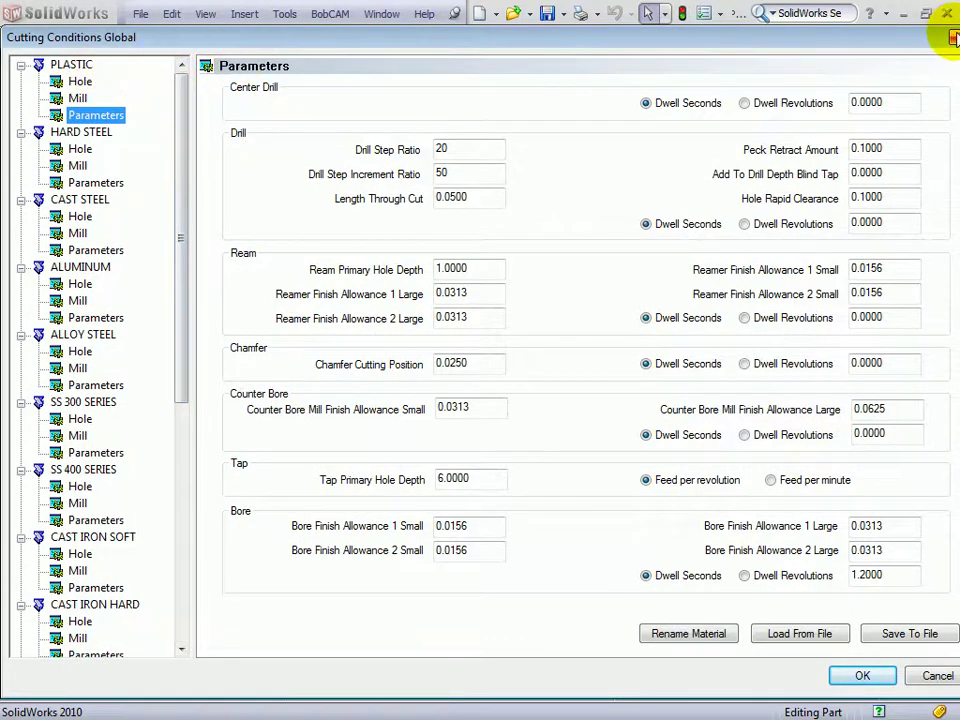
pyautogui.moveTo(892, 38); pyautogui.dragTo(826, 35)
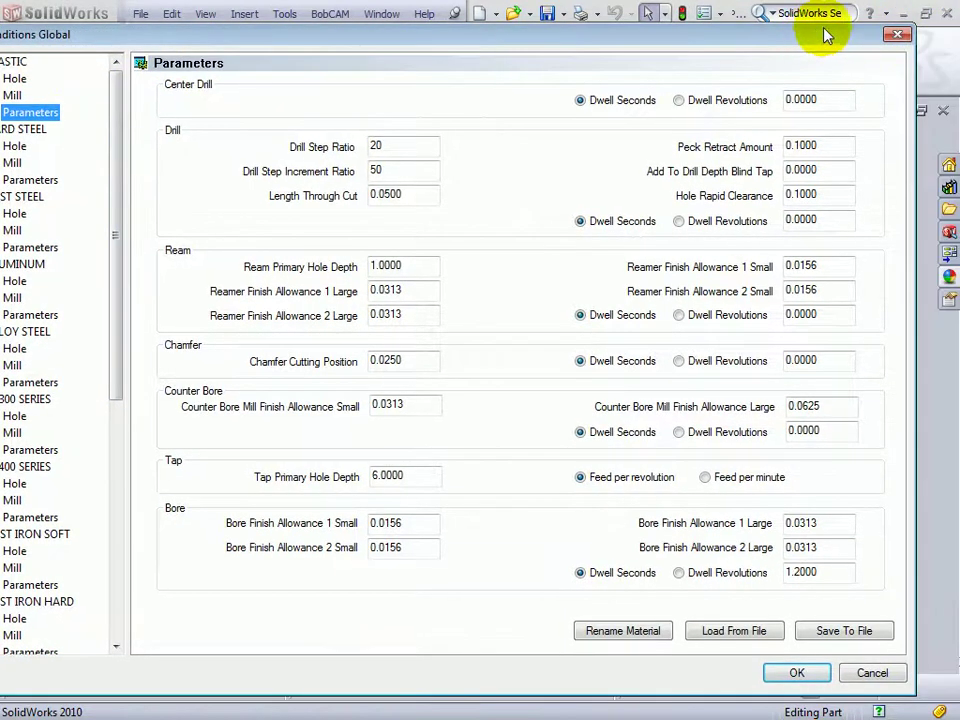
pyautogui.click(898, 37)
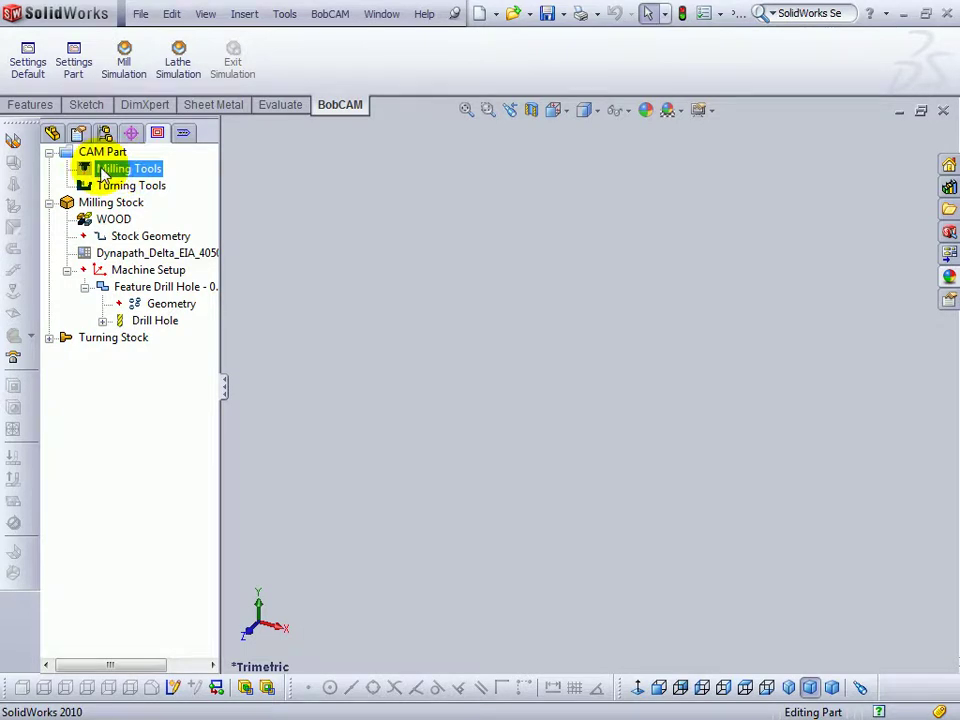
# - Edit the WOOD stock under Milling Stock and pick HARD STEEL as its material
pyautogui.click(127, 185)
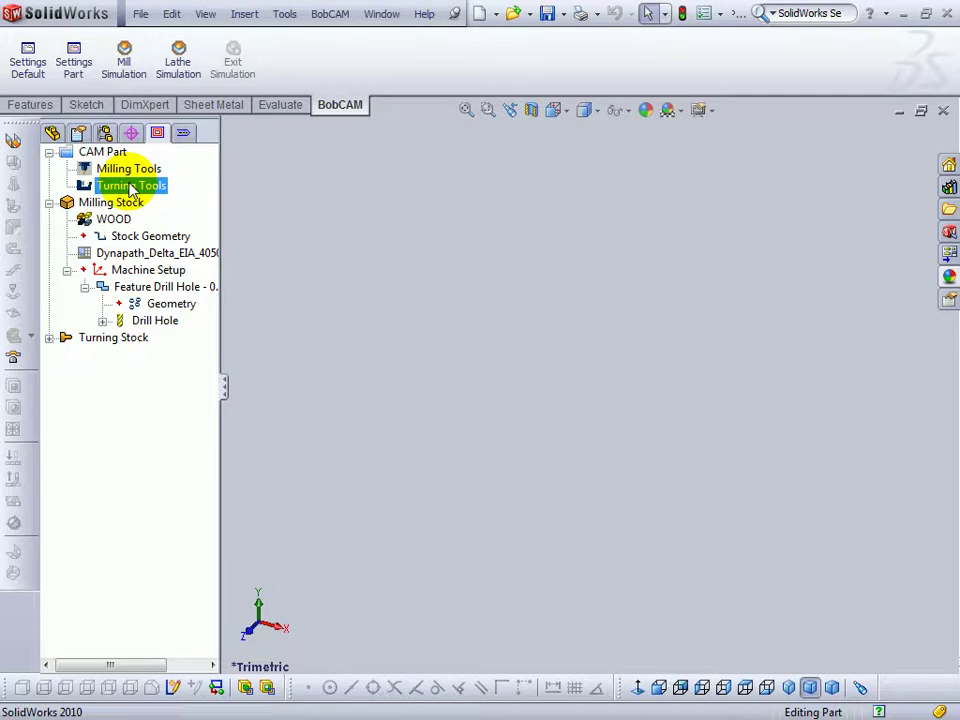
pyautogui.click(132, 170)
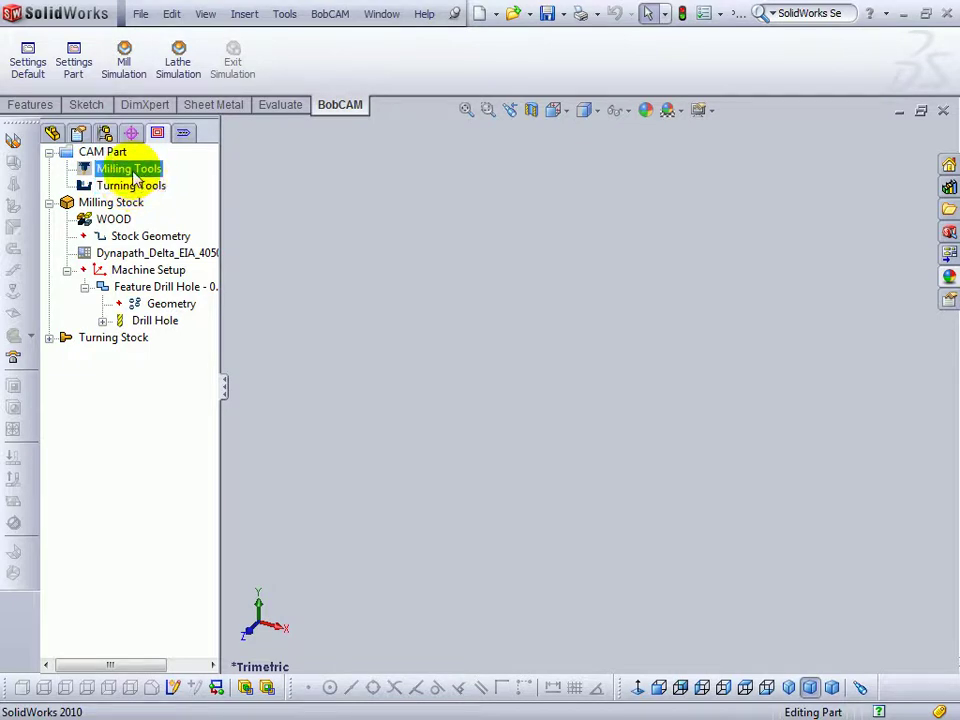
pyautogui.click(111, 202)
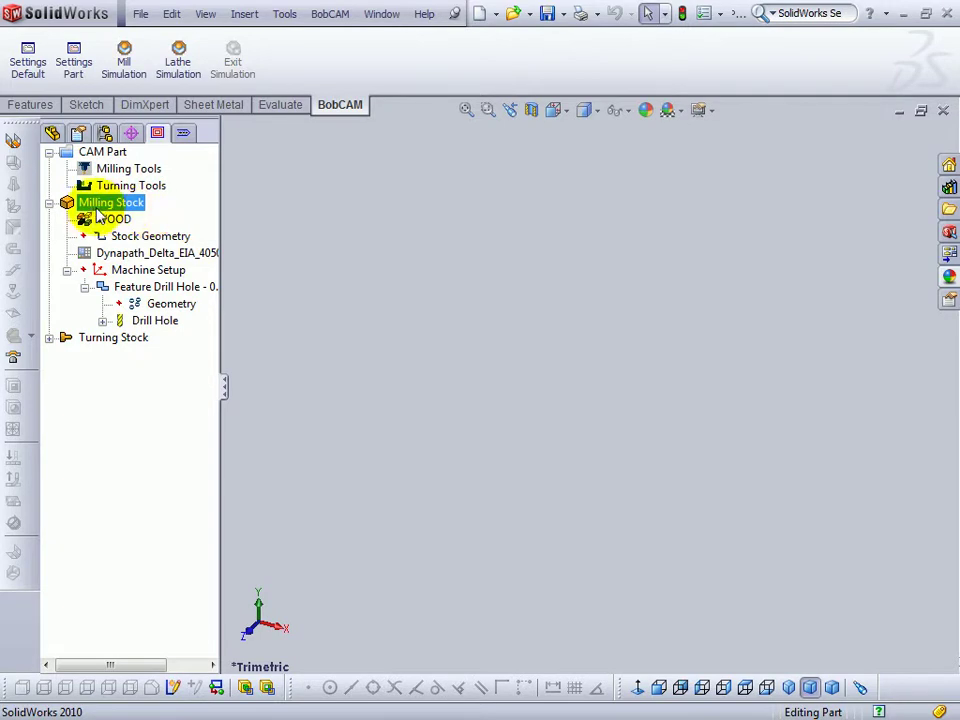
pyautogui.click(112, 219)
pyautogui.rightClick(112, 219)
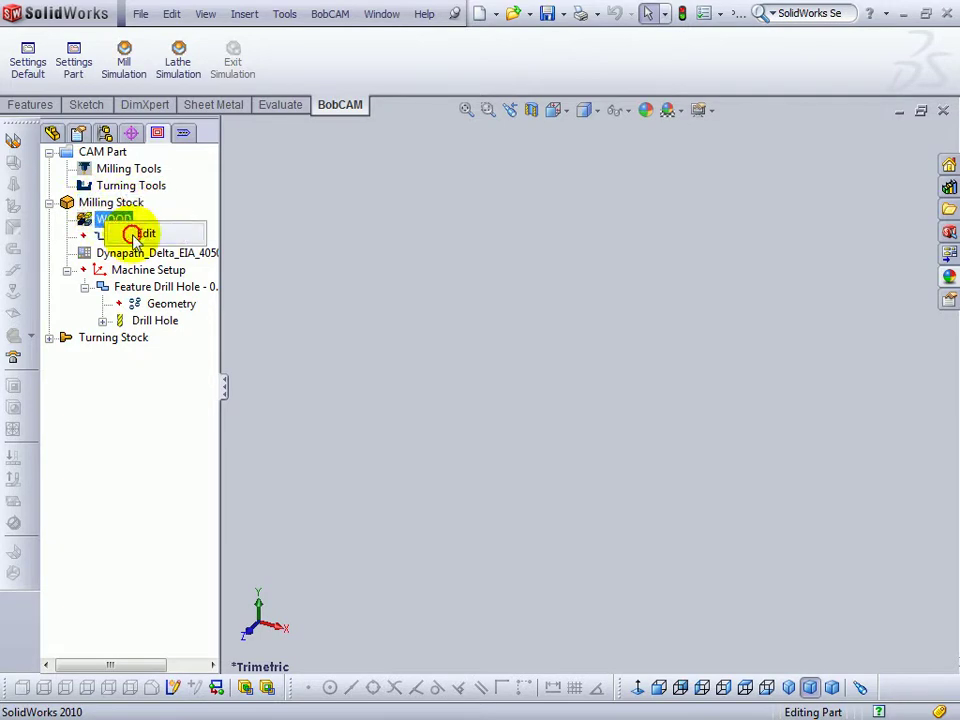
pyautogui.click(138, 234)
pyautogui.click(576, 355)
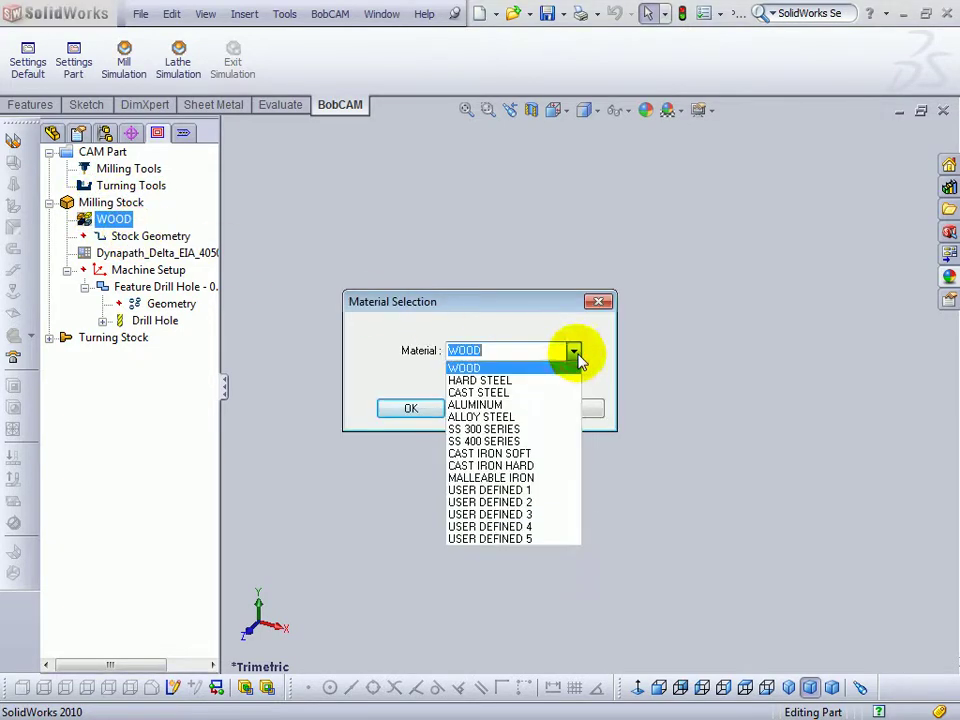
pyautogui.click(484, 380)
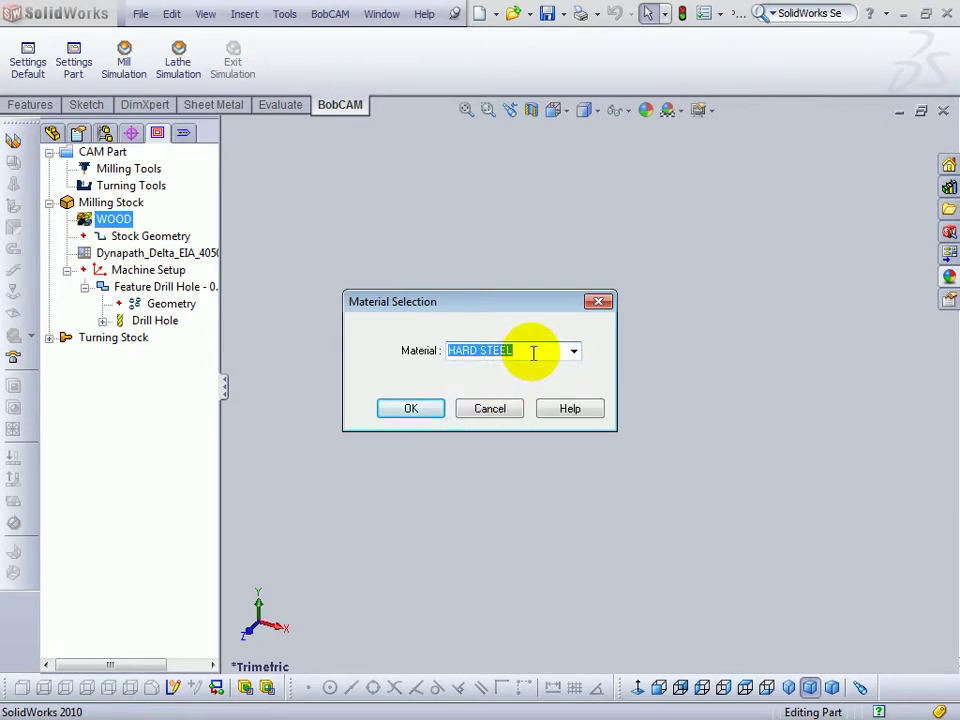
pyautogui.click(423, 407)
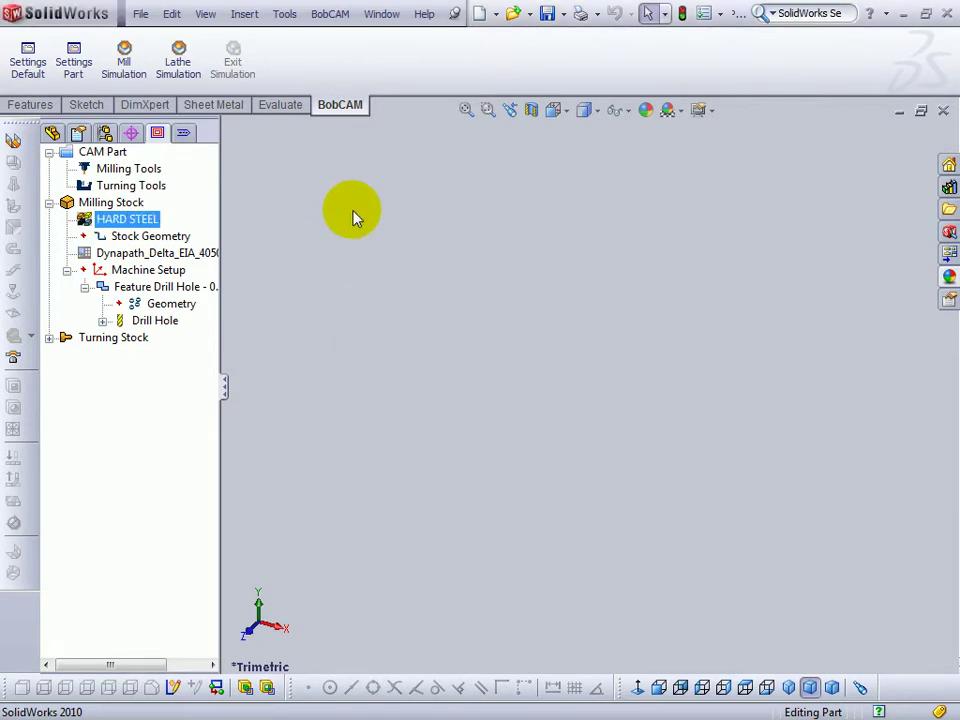
pyautogui.click(354, 218)
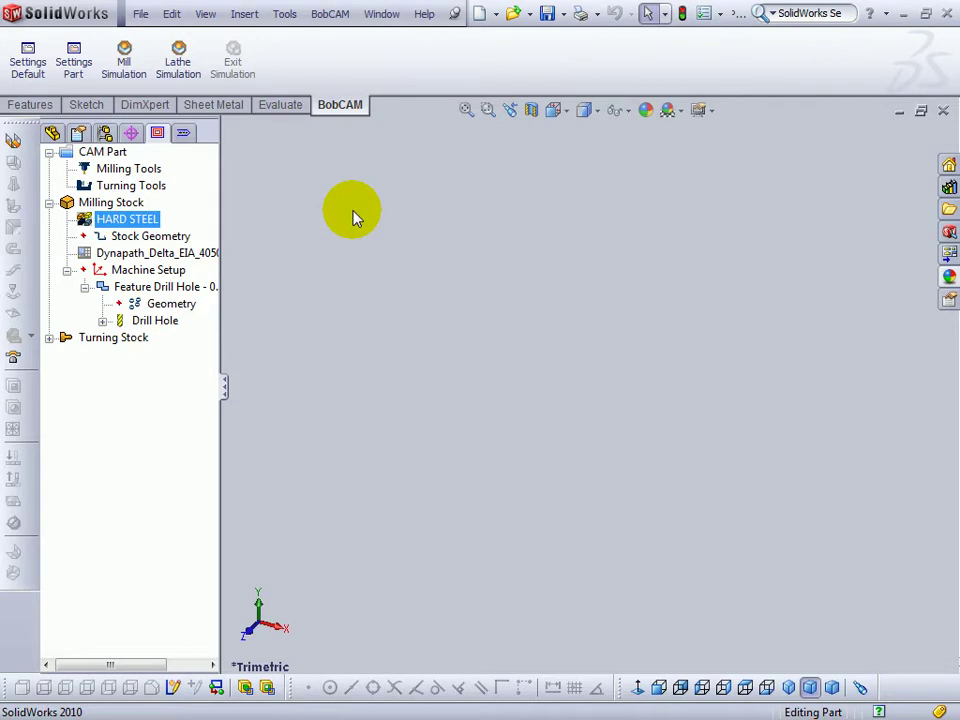